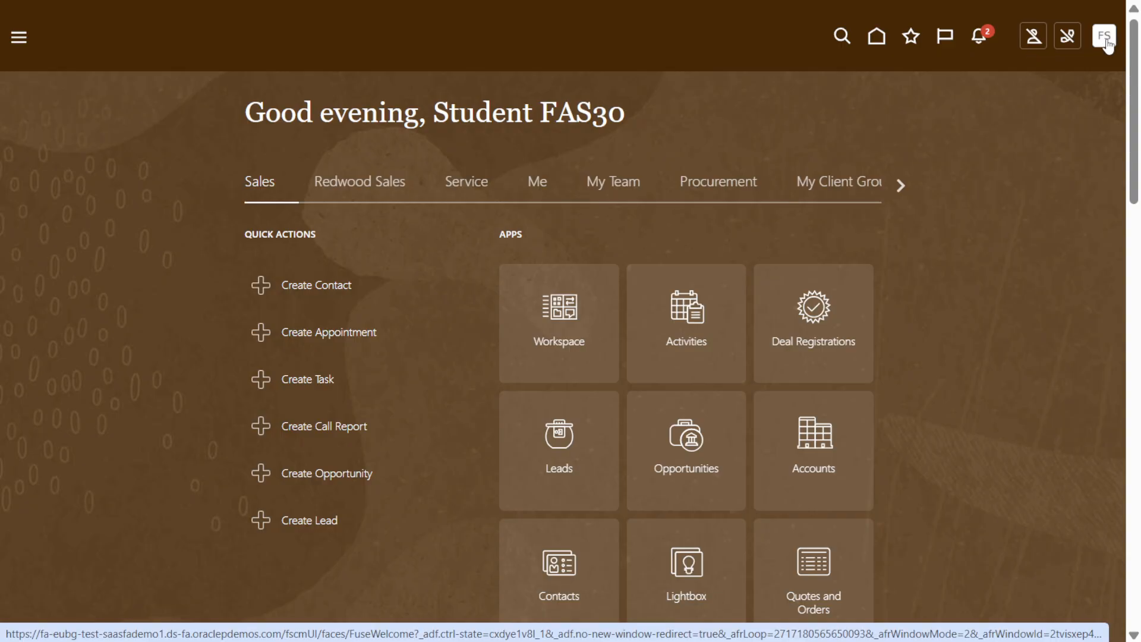
# Open Setup and Maintenance and switch the setup offering to Financials.
pyautogui.click(1106, 40)
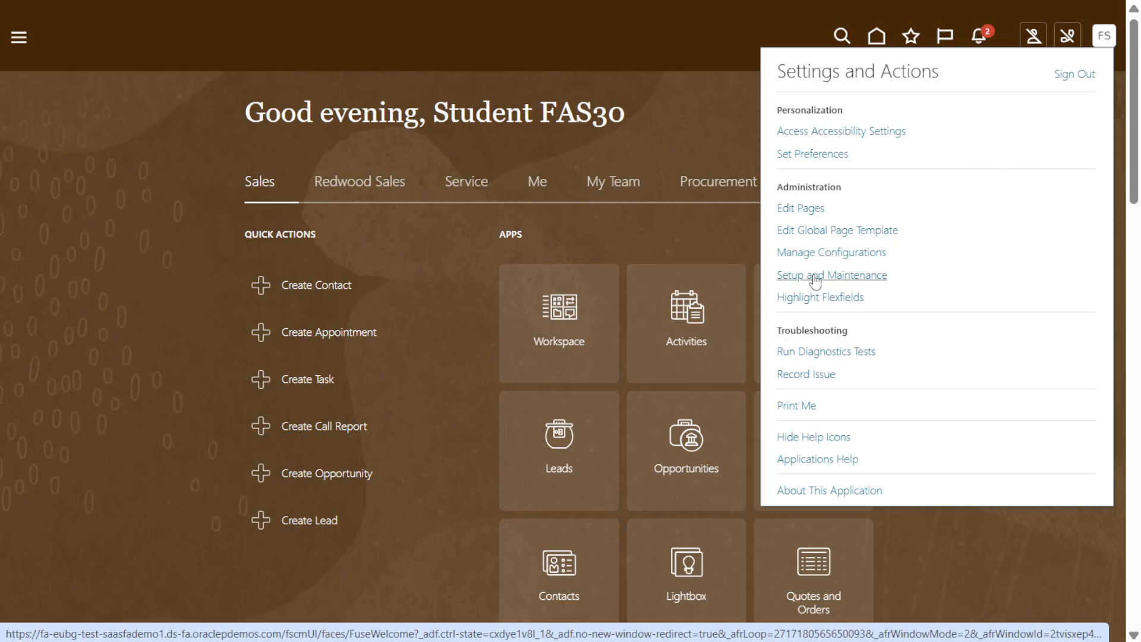
pyautogui.click(833, 277)
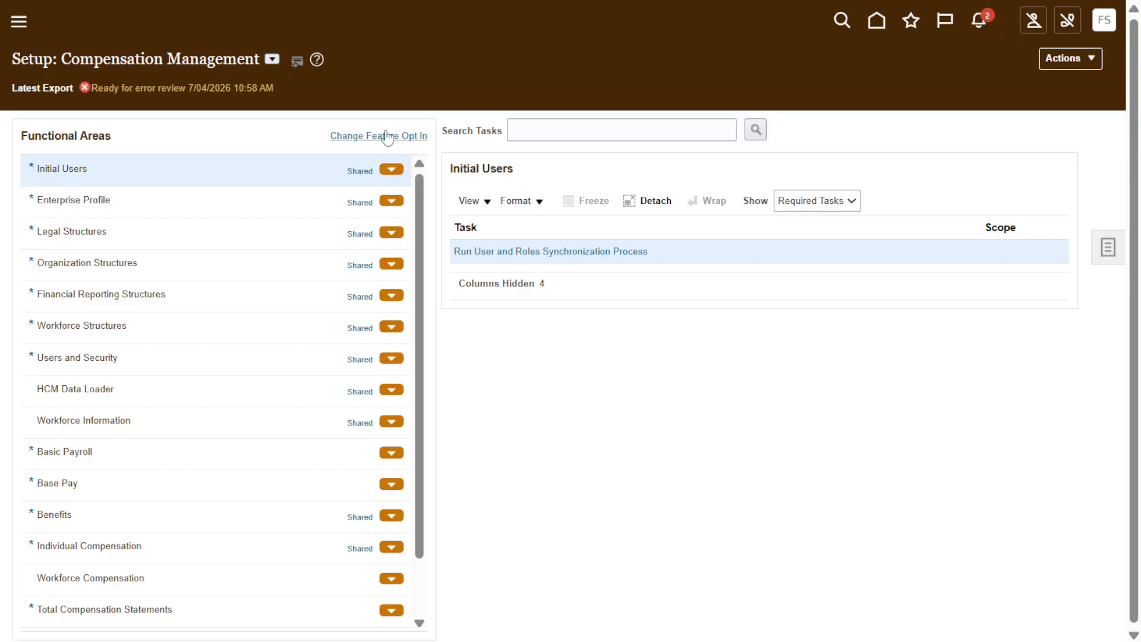
pyautogui.click(272, 60)
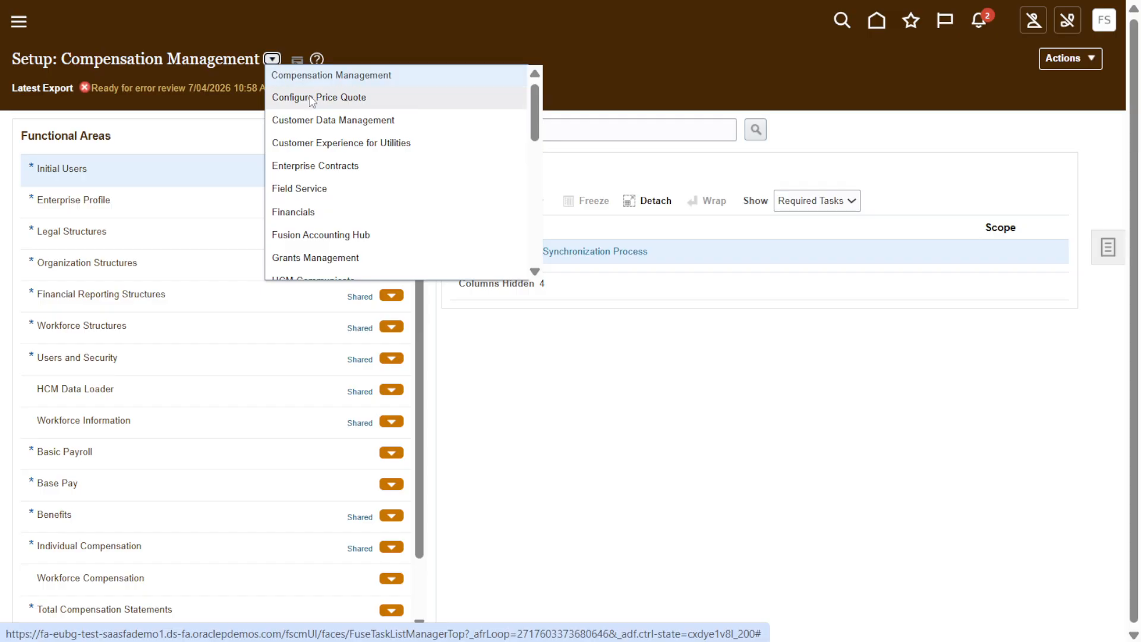
pyautogui.click(305, 213)
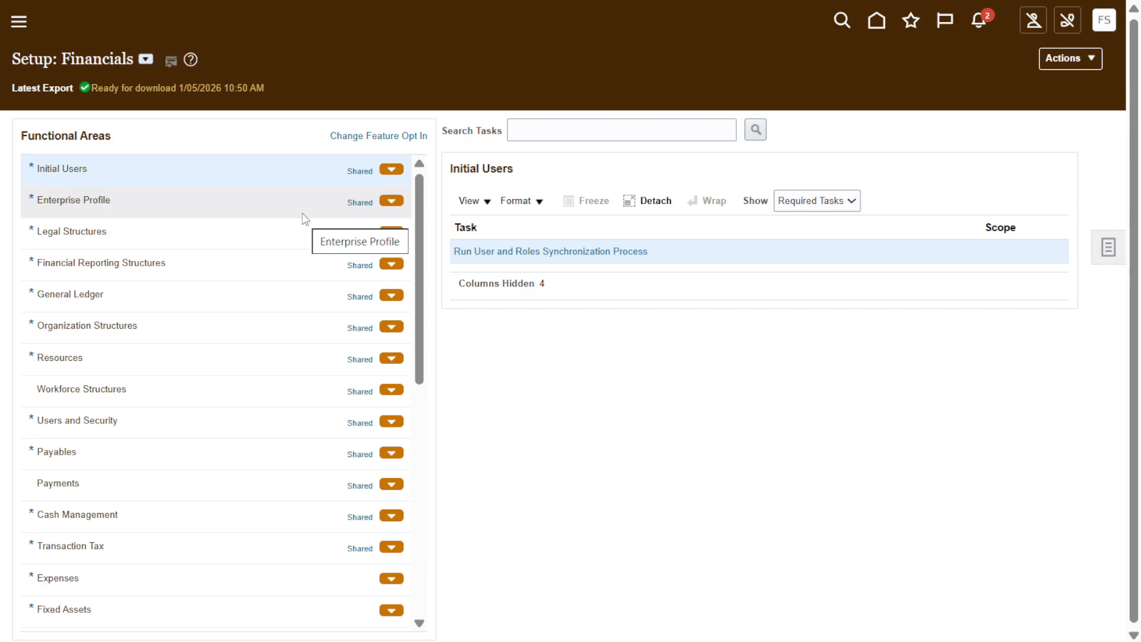
# Select the Legal Structures functional area and show all of its tasks.
pyautogui.click(166, 239)
pyautogui.click(95, 232)
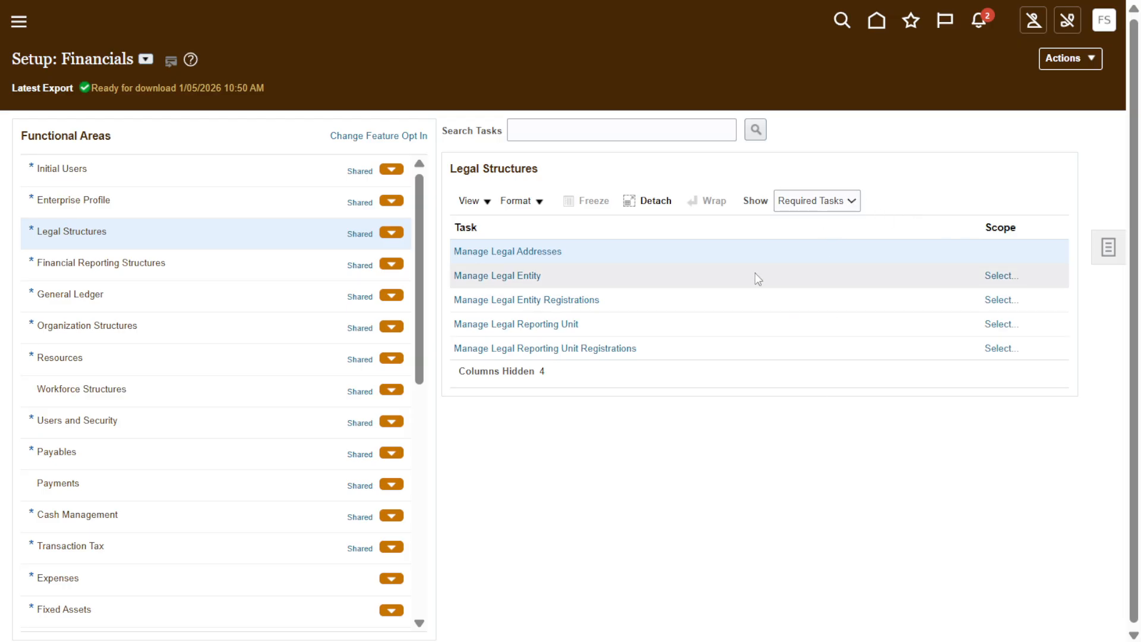
pyautogui.click(820, 202)
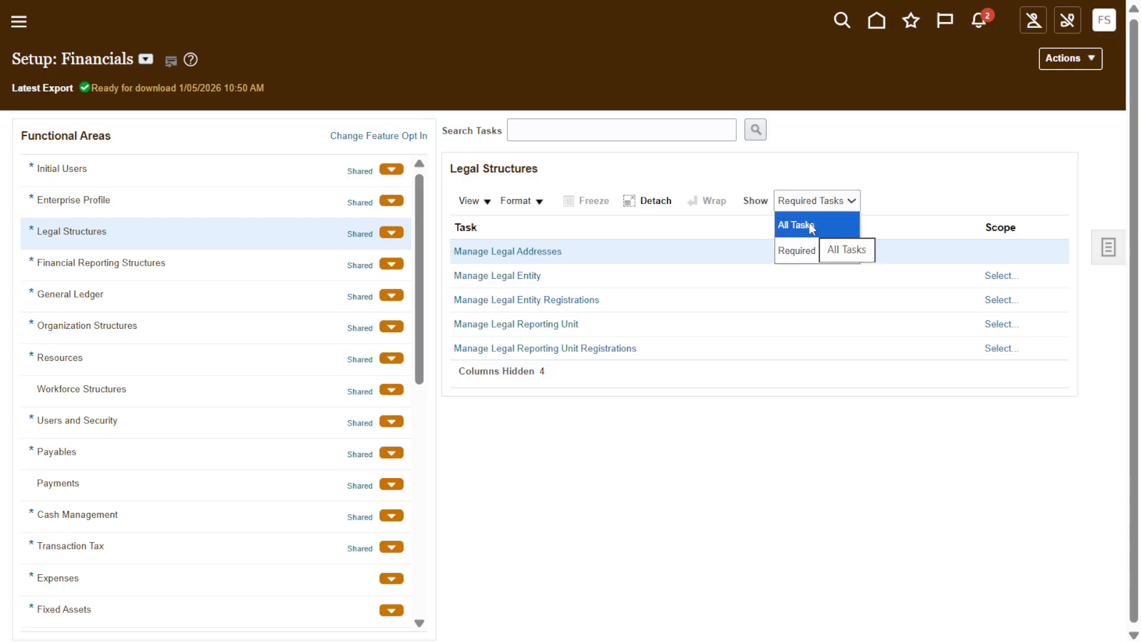
pyautogui.click(809, 225)
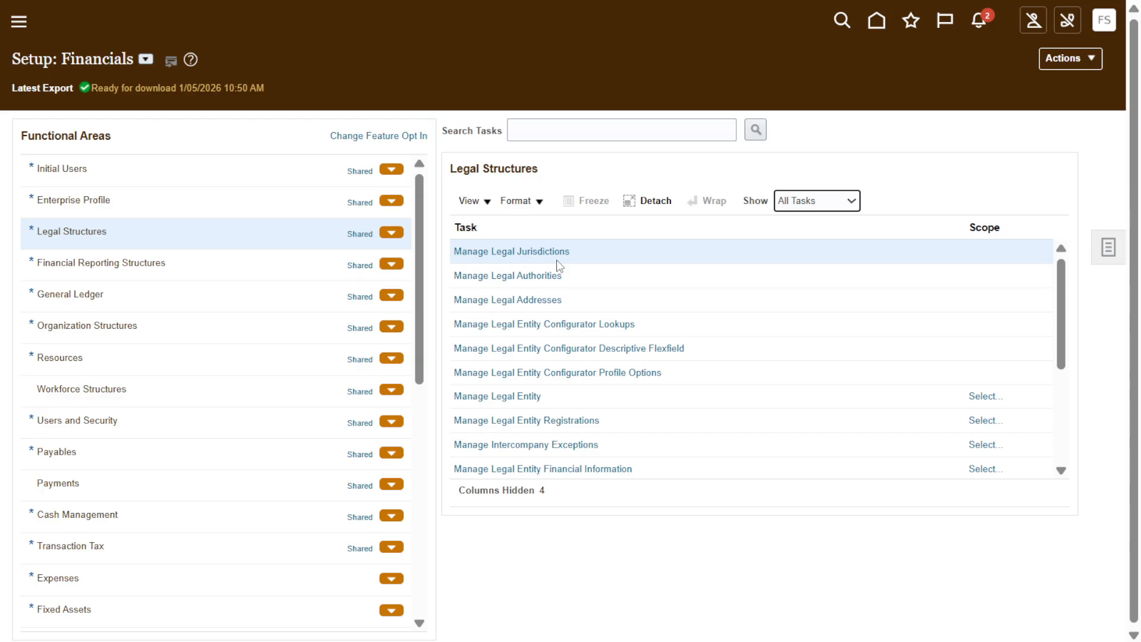
# Open Manage Legal Jurisdictions and search for jurisdictions with the Income tax legislative category.
pyautogui.click(517, 256)
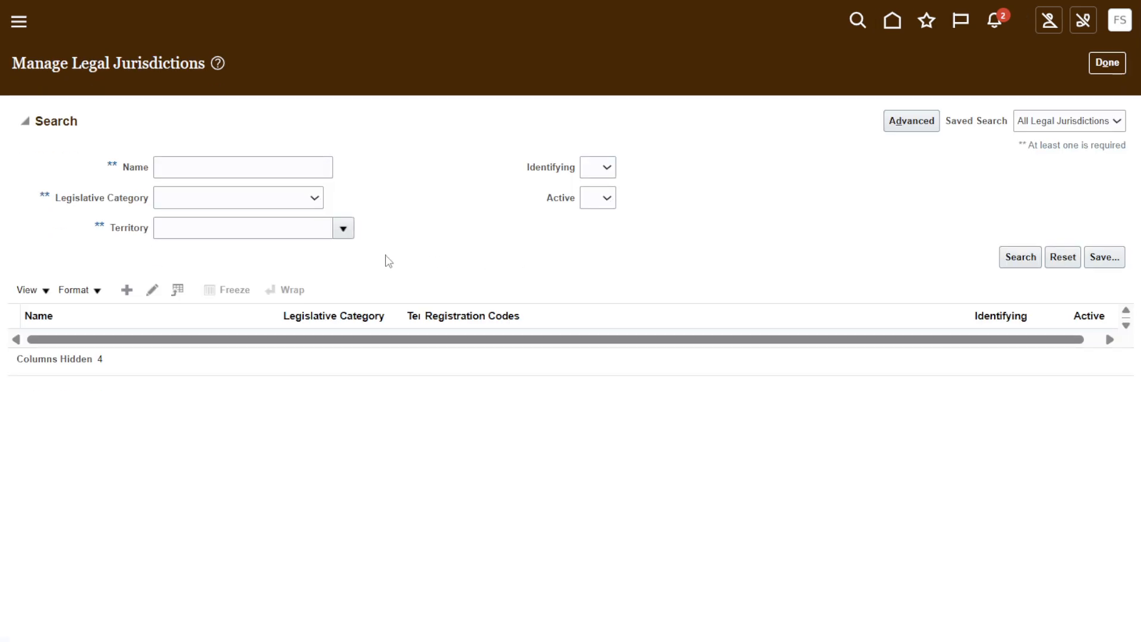
pyautogui.click(305, 200)
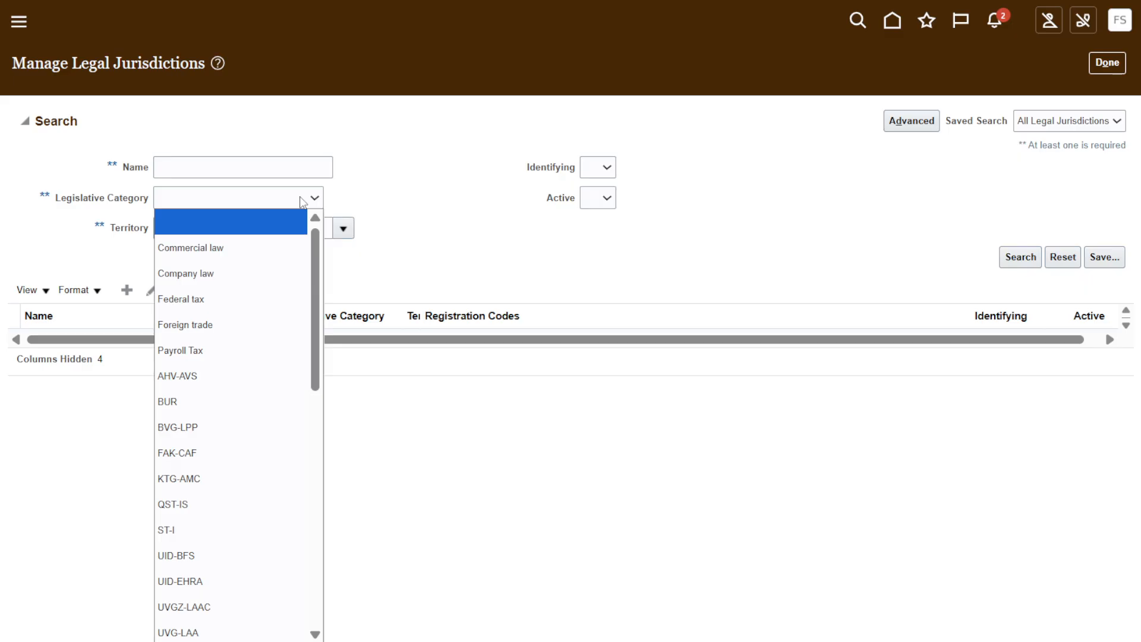
pyautogui.press('i')
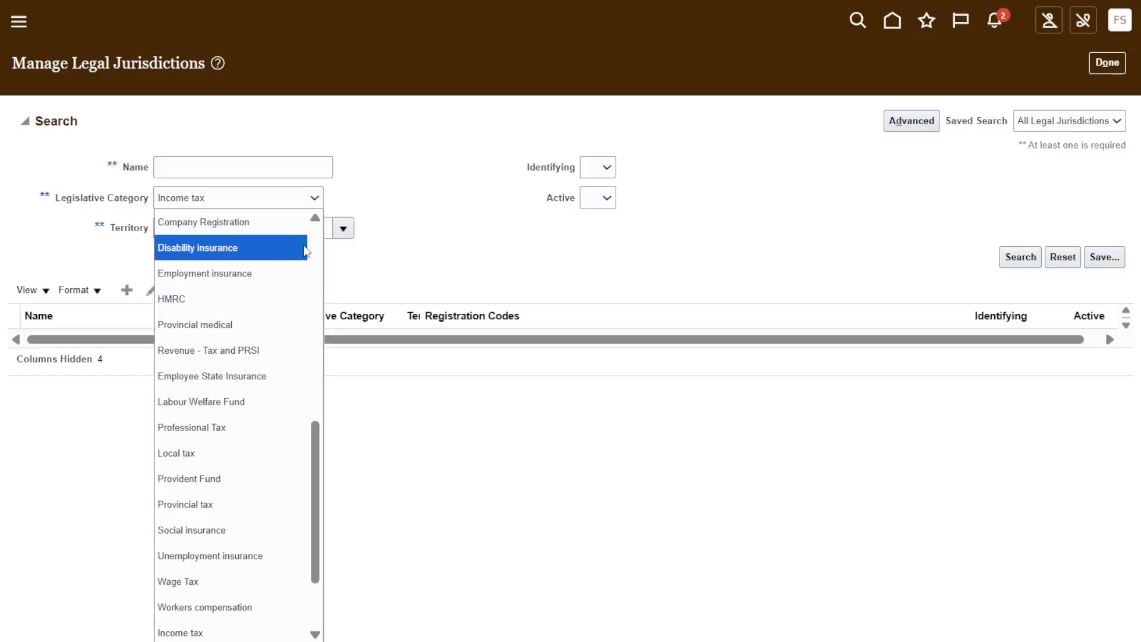
pyautogui.click(233, 628)
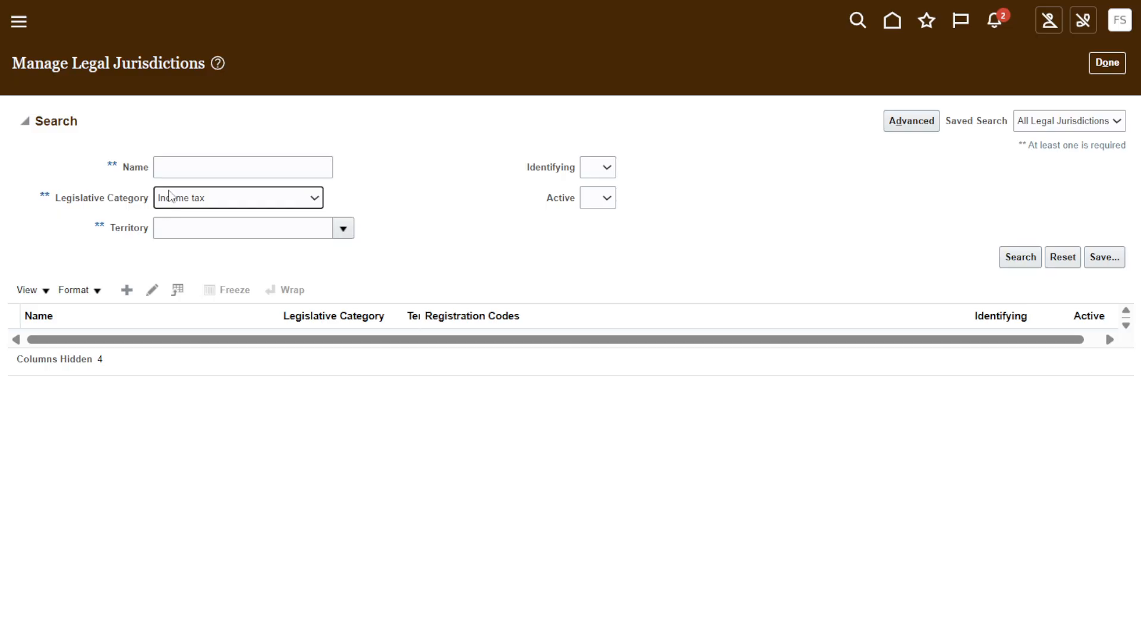
pyautogui.click(1020, 259)
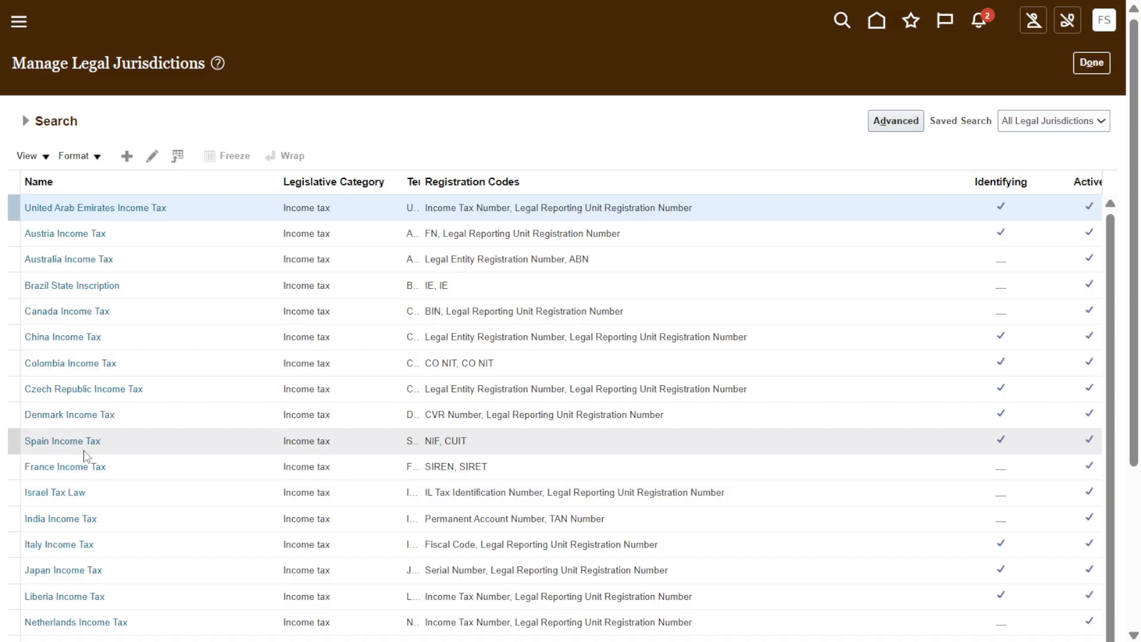
# Open the Colombia Income Tax jurisdiction and examine the available Legal Reporting Unit Registration Code options.
pyautogui.click(76, 363)
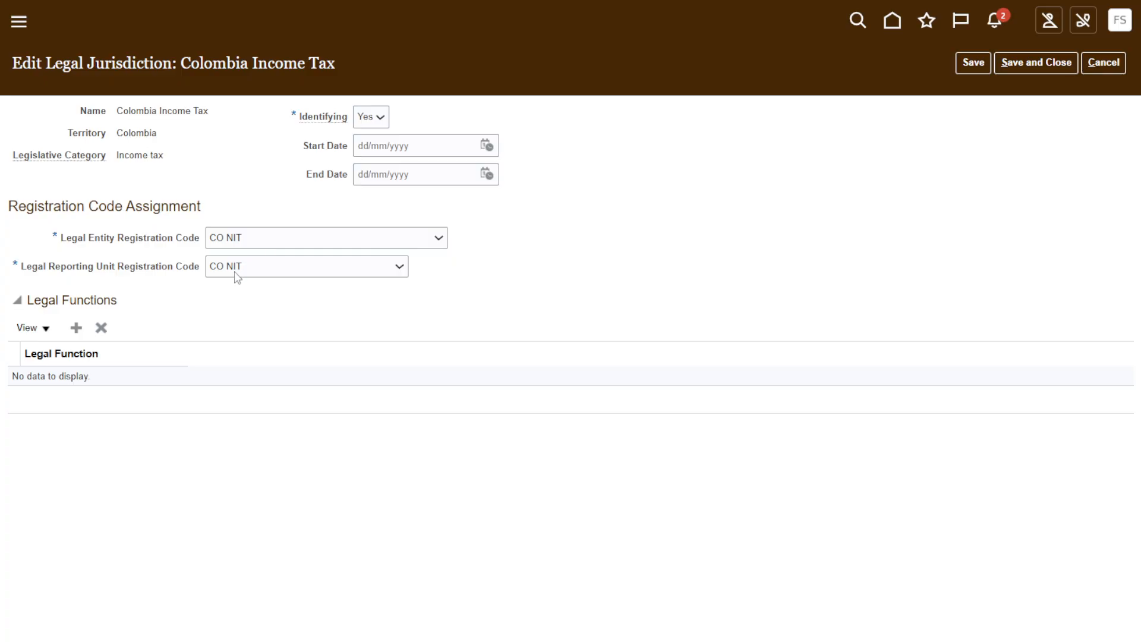
pyautogui.click(321, 271)
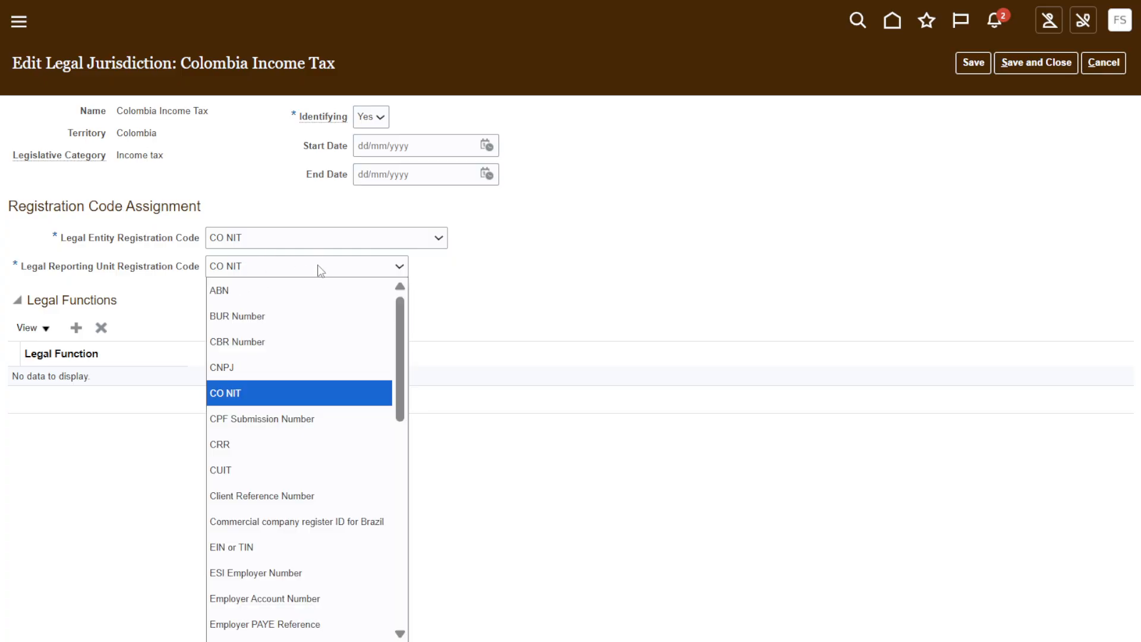
pyautogui.click(321, 270)
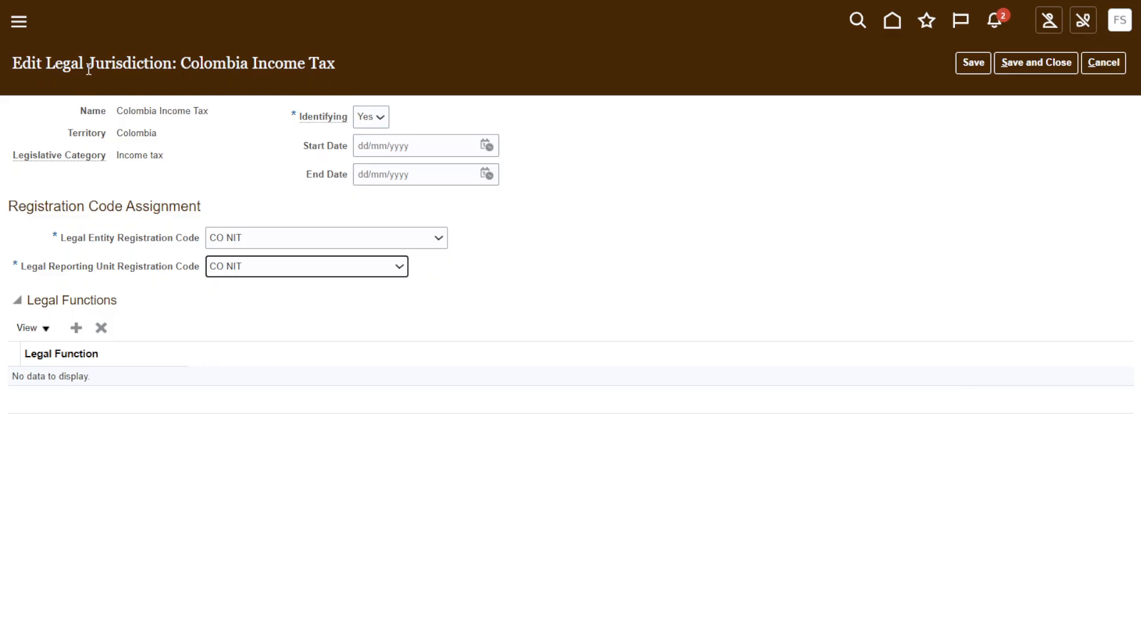
# Review the jurisdiction's title, territory, legislative category, Identifying setting, and start and end date fields.
pyautogui.moveTo(46, 64); pyautogui.dragTo(170, 65)
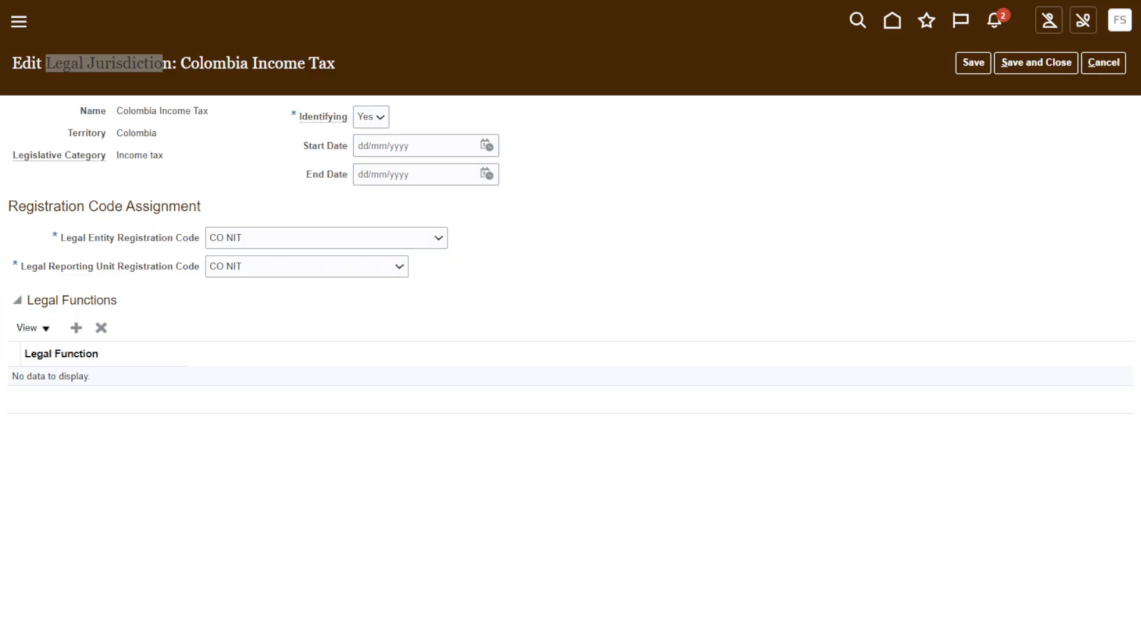
pyautogui.click(143, 136)
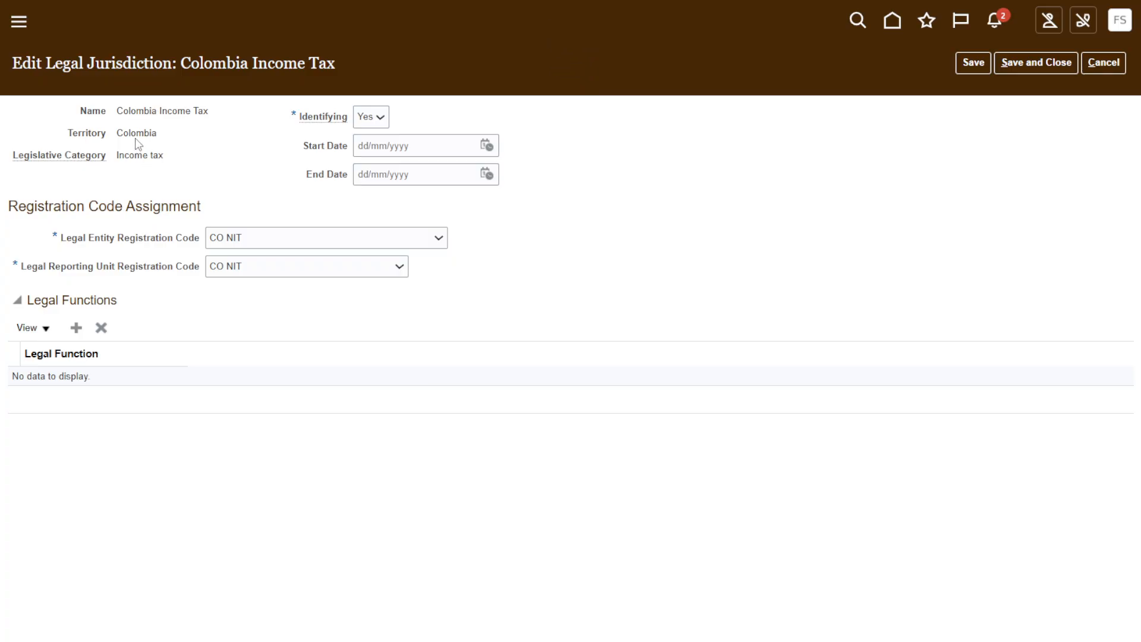
pyautogui.moveTo(117, 136); pyautogui.dragTo(205, 161)
pyautogui.click(138, 183)
pyautogui.click(374, 118)
pyautogui.click(376, 118)
pyautogui.press('Tab')
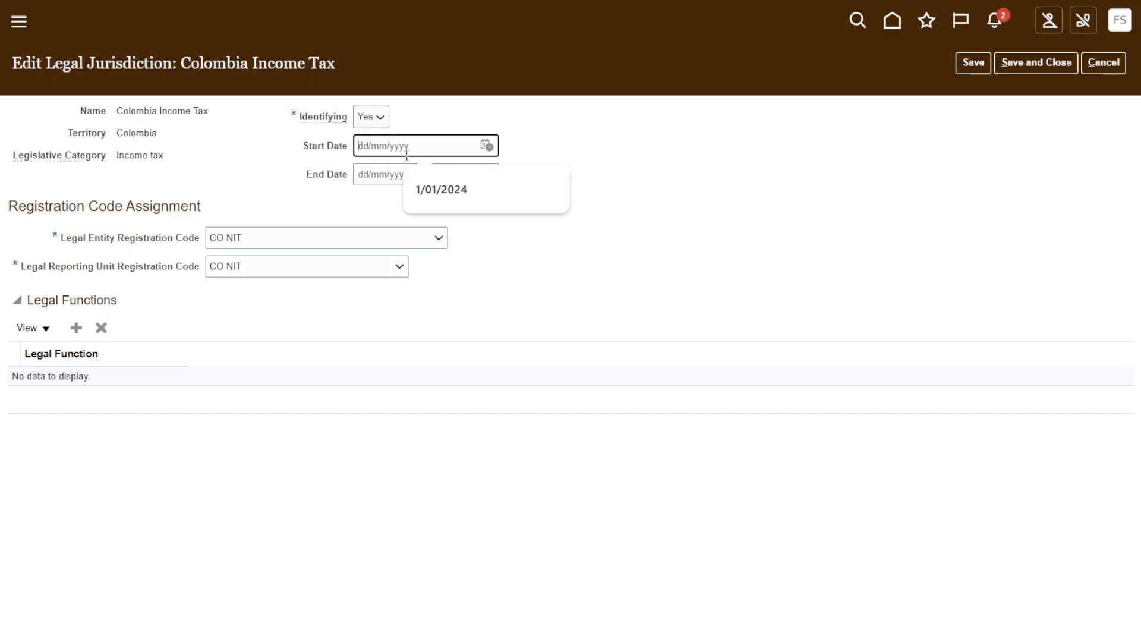
pyautogui.press('Tab')
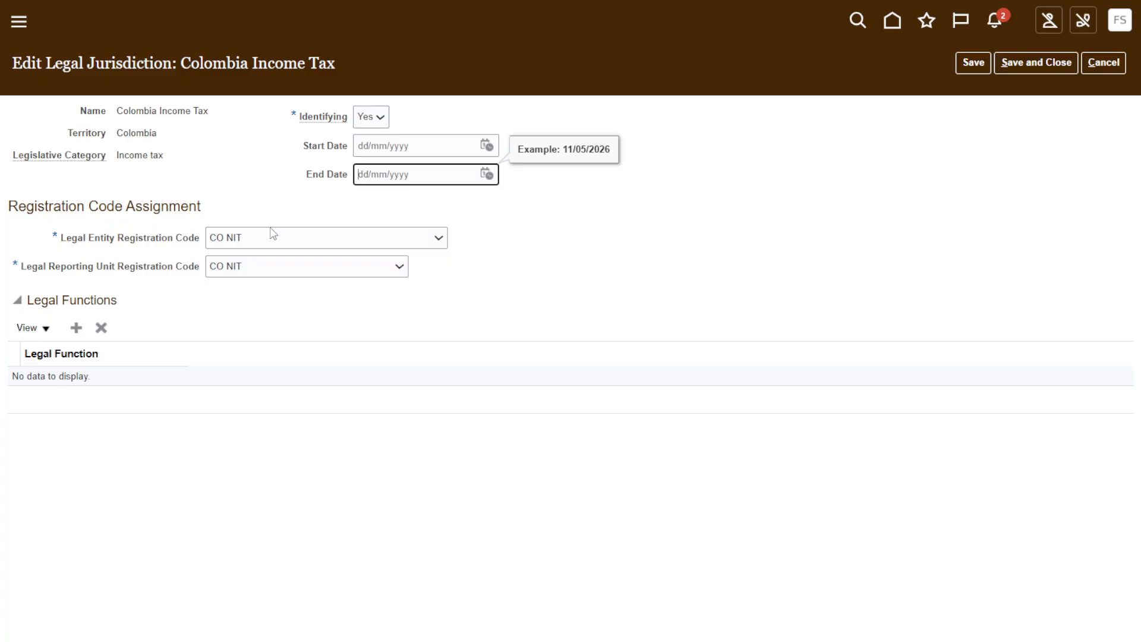
# Add an empty Legal Functions row to the jurisdiction and view the functions it offers.
pyautogui.click(76, 327)
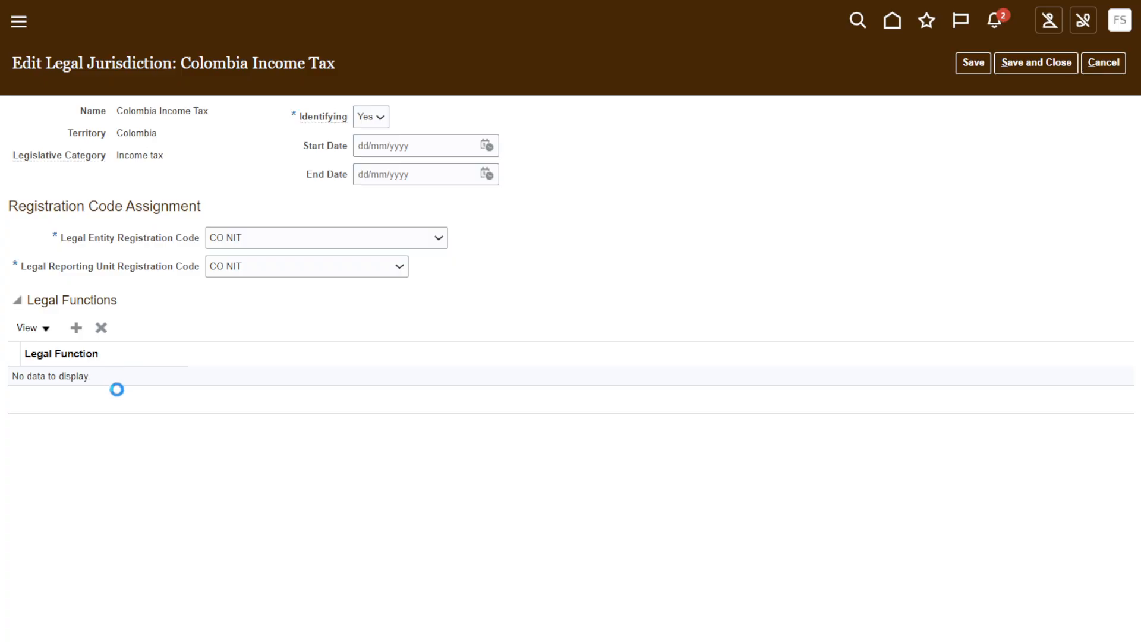
pyautogui.click(122, 388)
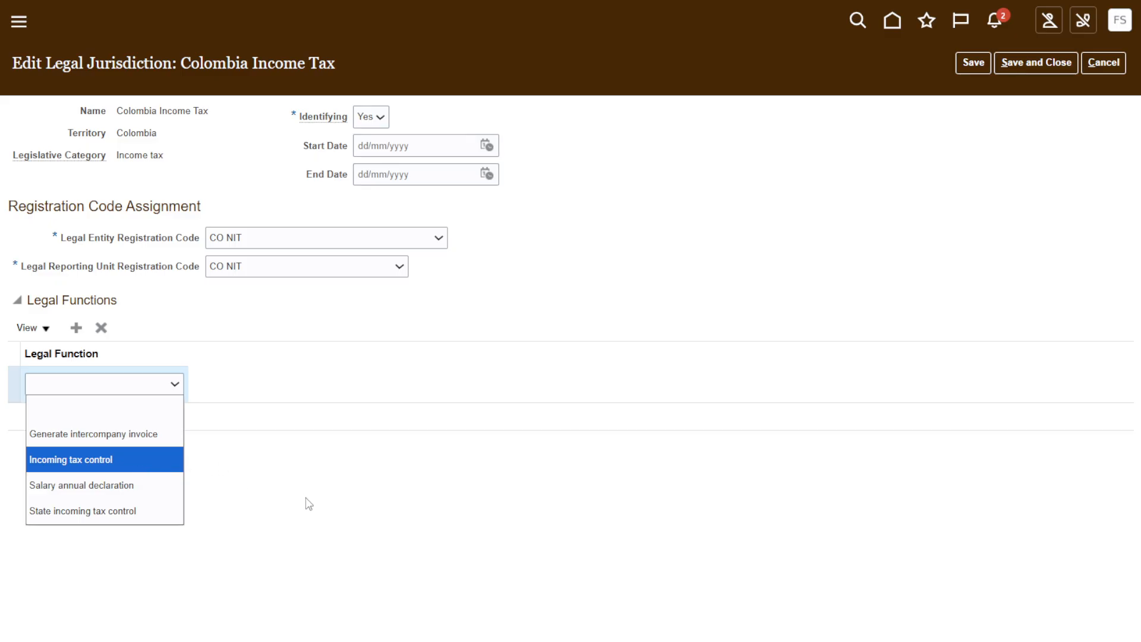
pyautogui.click(365, 524)
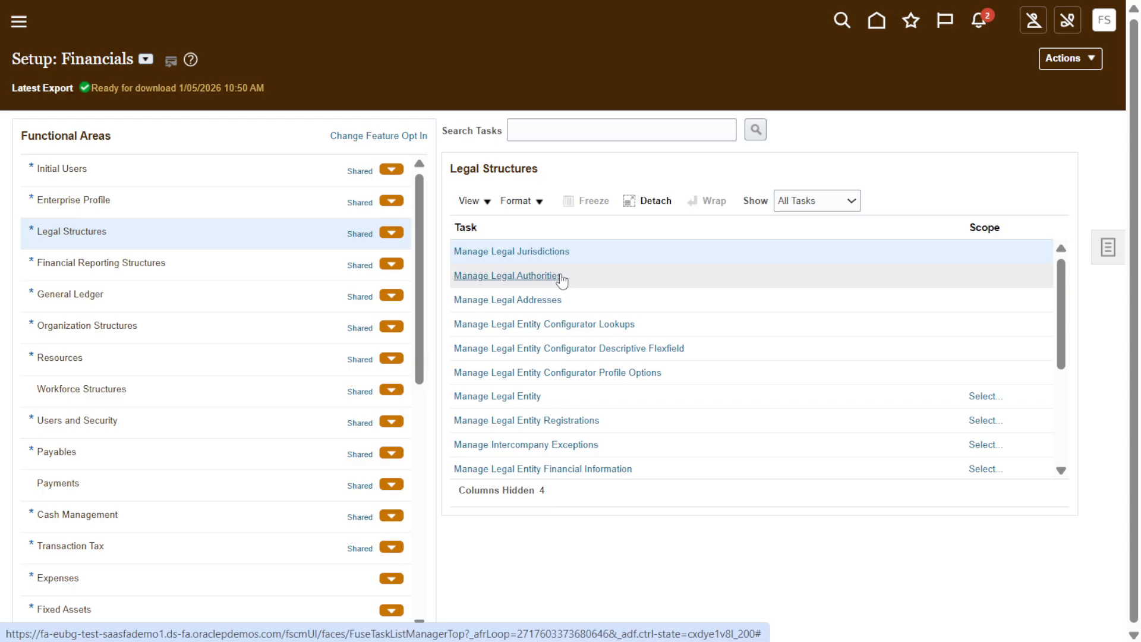
# Open Manage Legal Authorities and set the search's Legislative Category to Transaction tax.
pyautogui.click(559, 276)
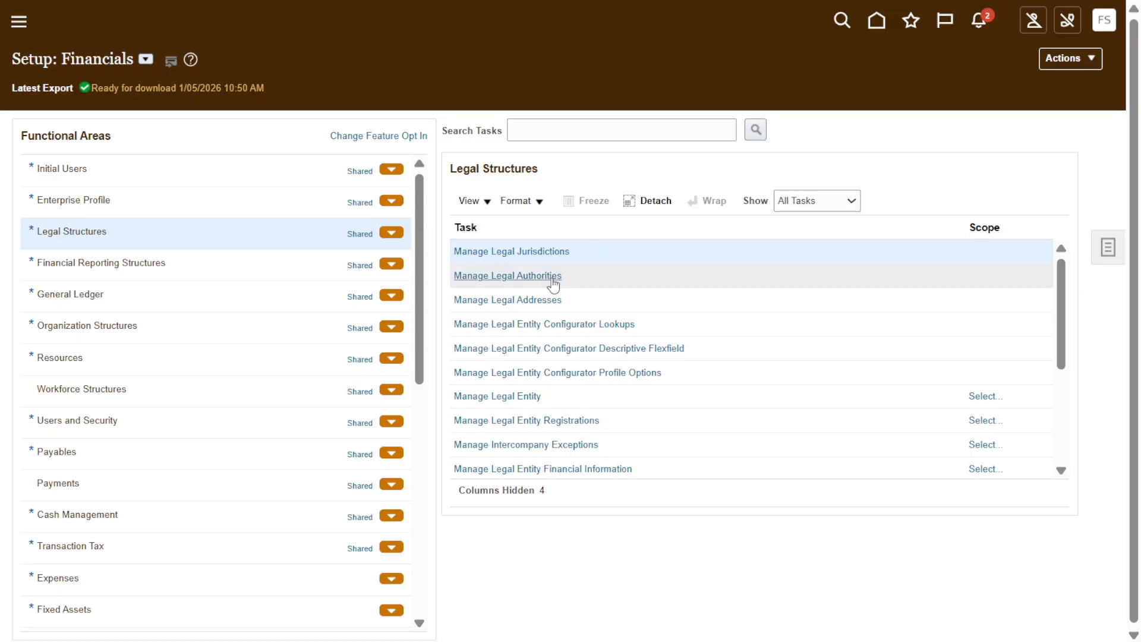
pyautogui.click(515, 278)
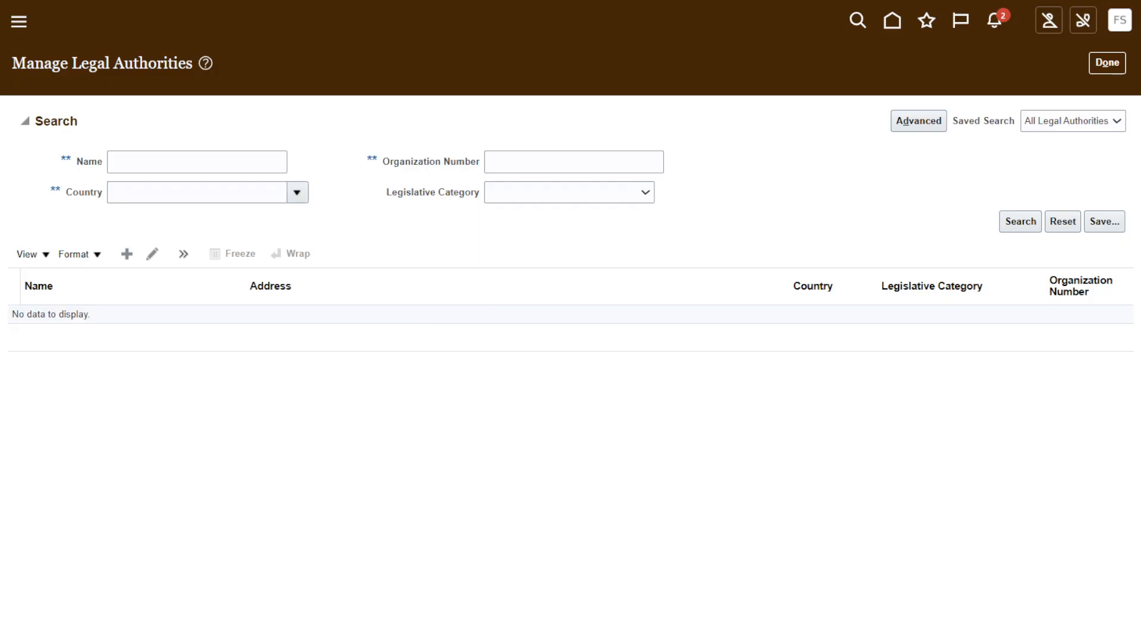
pyautogui.click(602, 195)
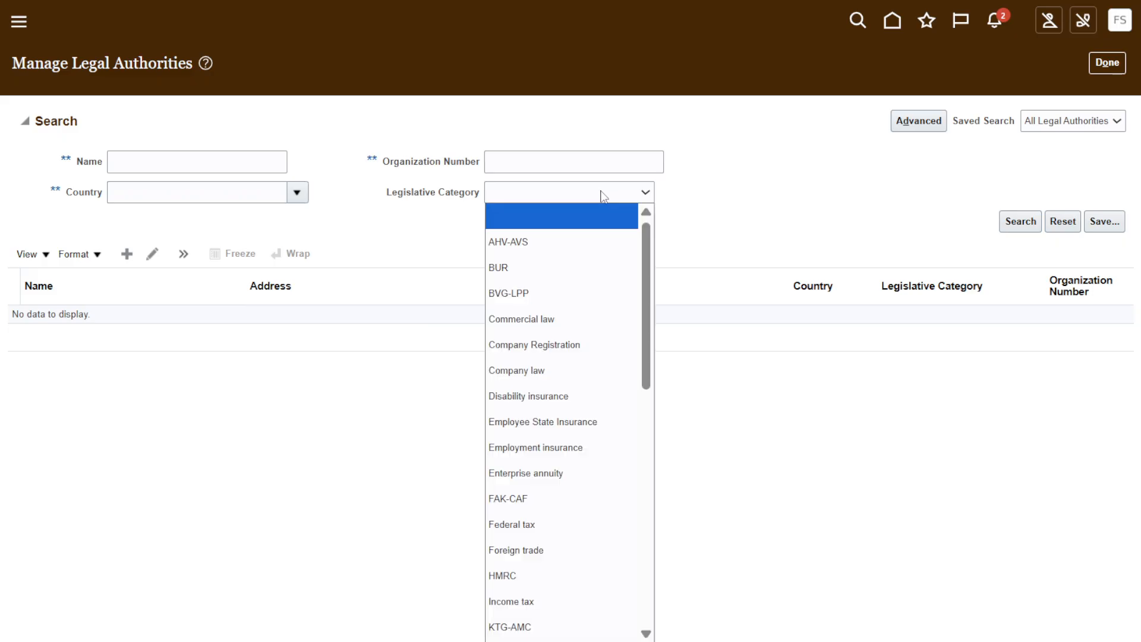
pyautogui.press('t')
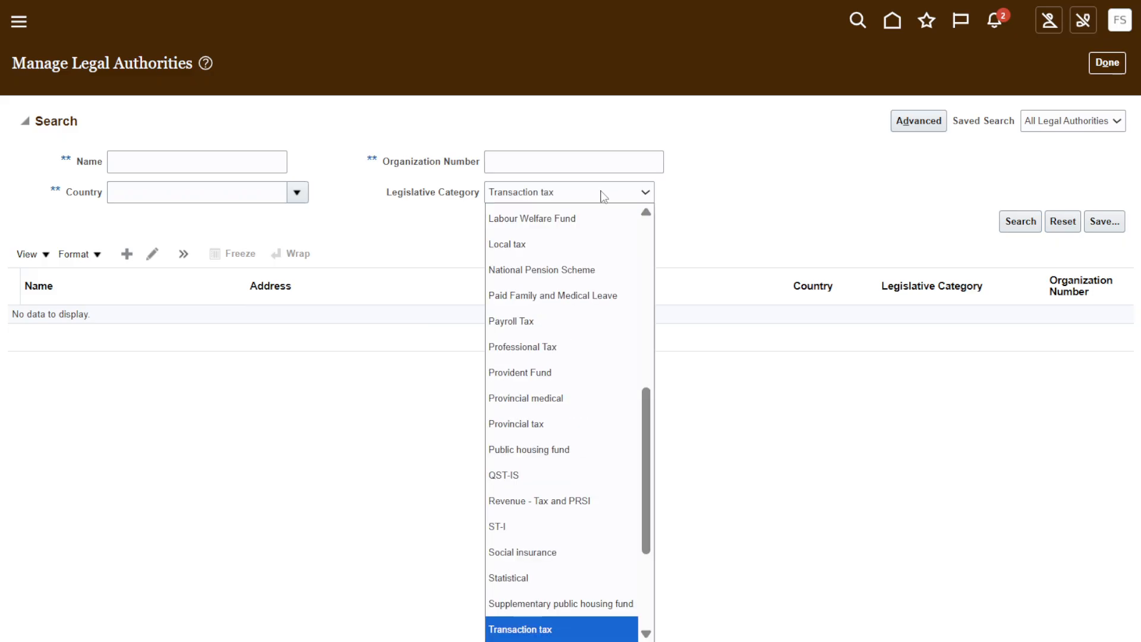
pyautogui.click(572, 635)
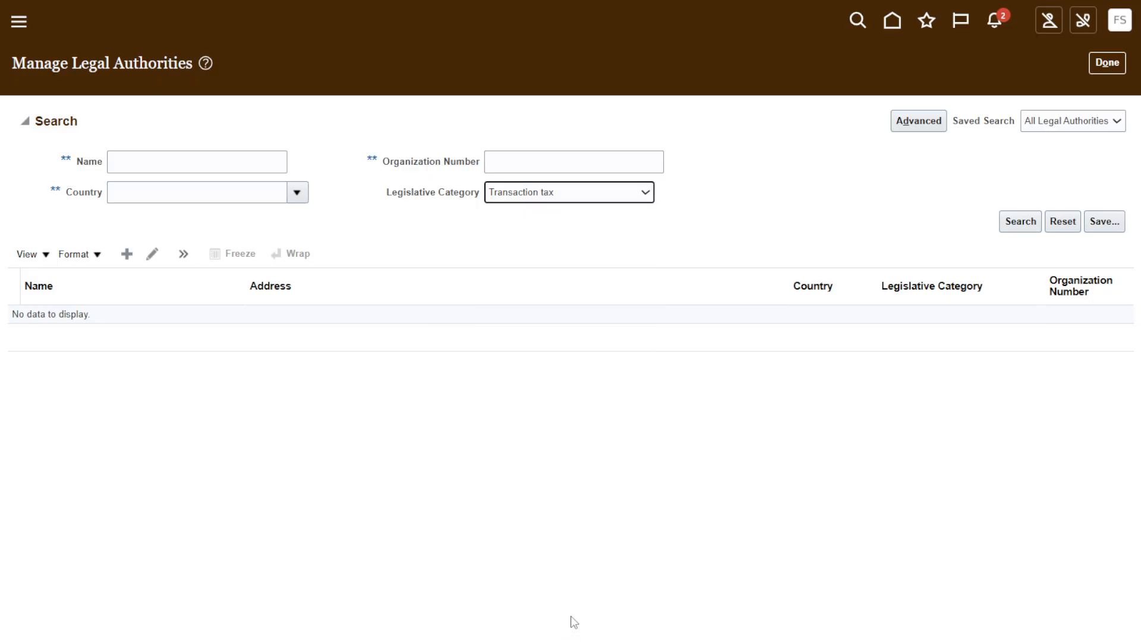
# Look up United States as the Country criterion and run the legal authority search.
pyautogui.click(297, 193)
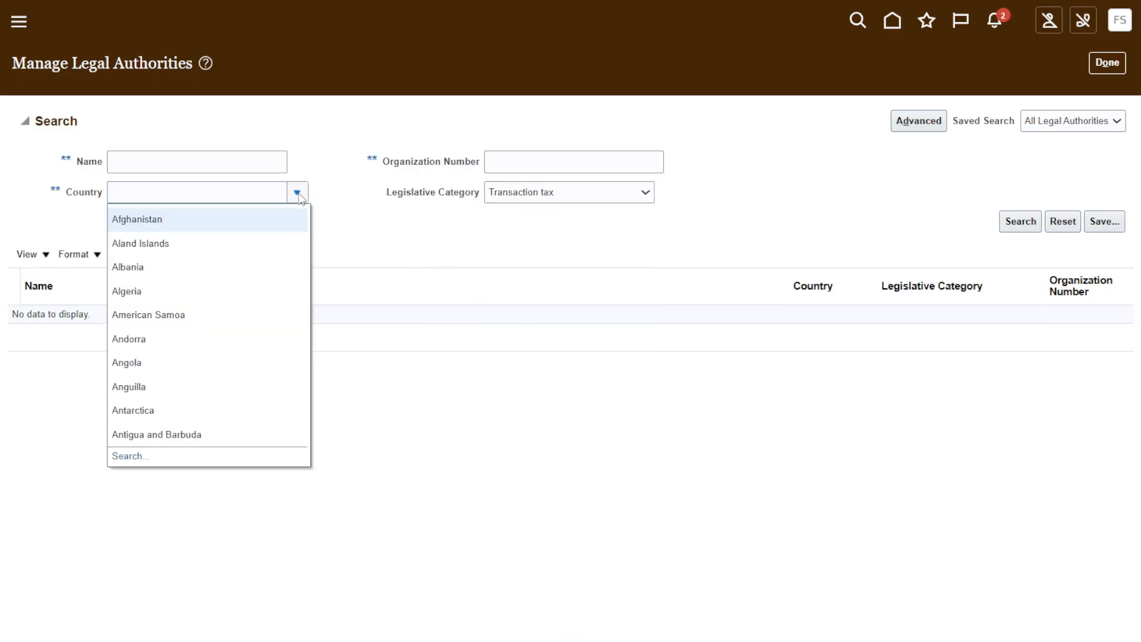
pyautogui.click(129, 454)
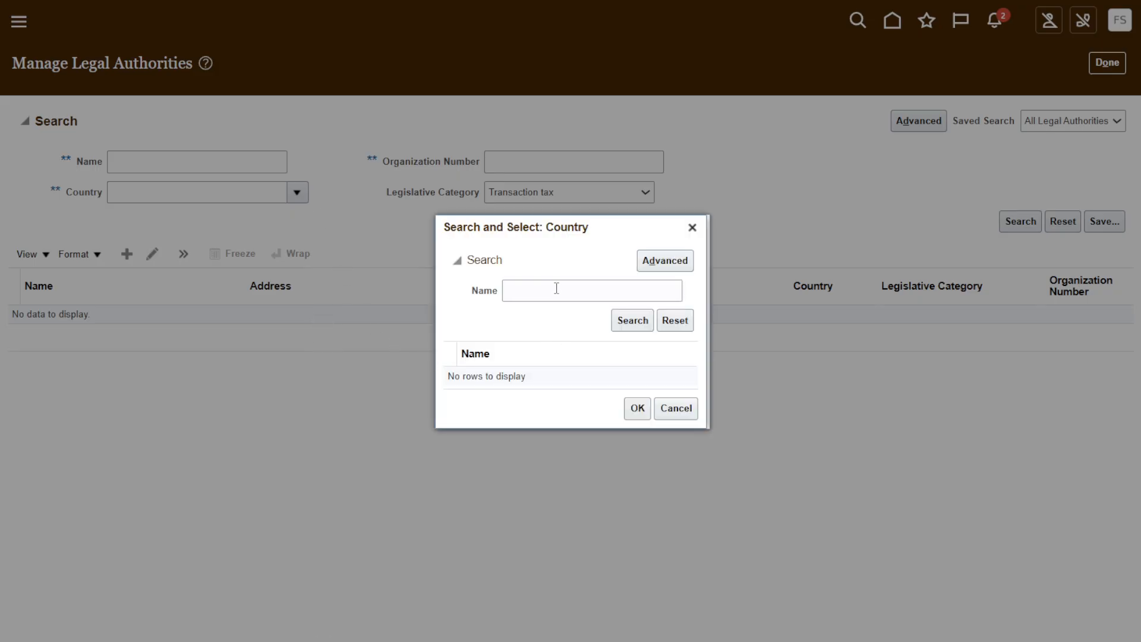
pyautogui.click(556, 286)
pyautogui.write('united ')
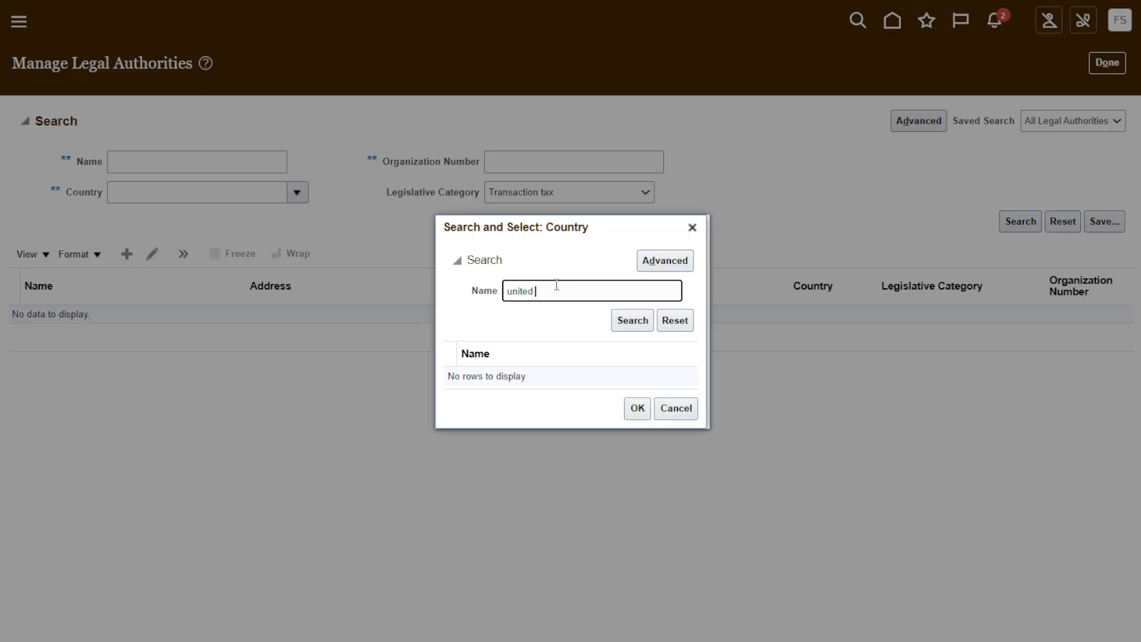
pyautogui.write('state')
pyautogui.click(451, 364)
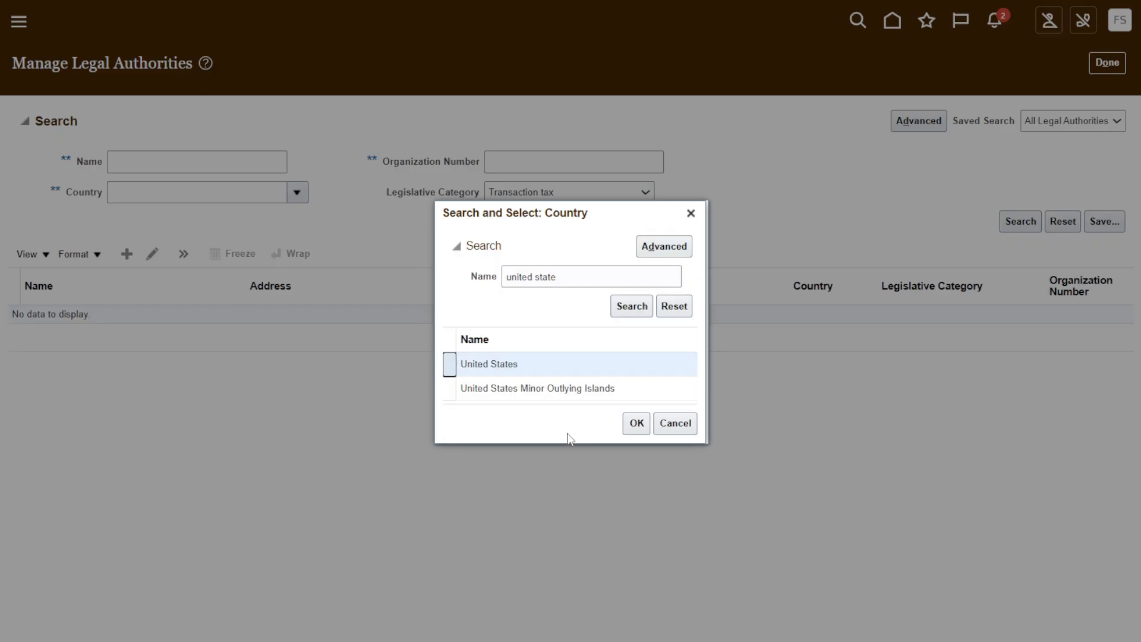
pyautogui.click(633, 423)
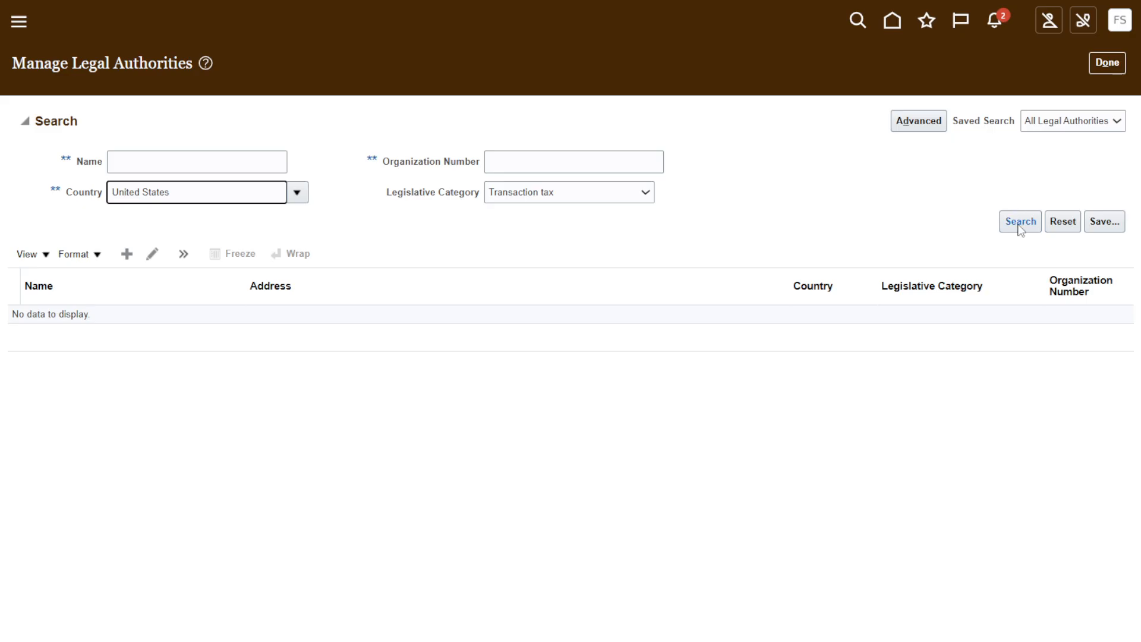
pyautogui.click(1019, 222)
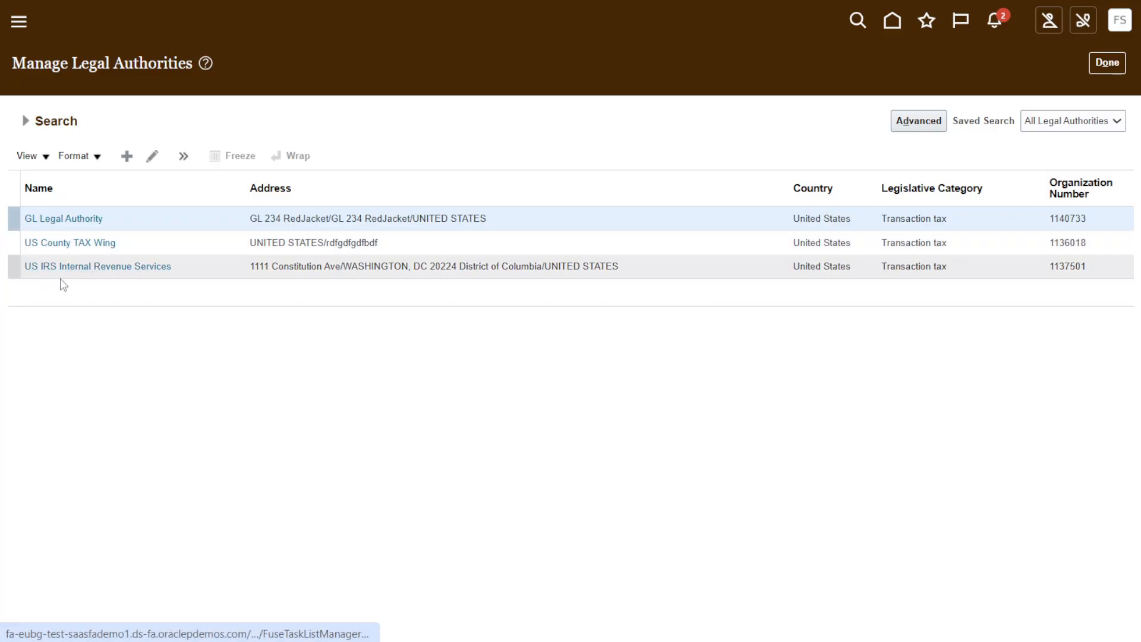
# Open the US IRS Internal Revenue Services legal authority and view the options for its Tax Authority Type.
pyautogui.click(122, 267)
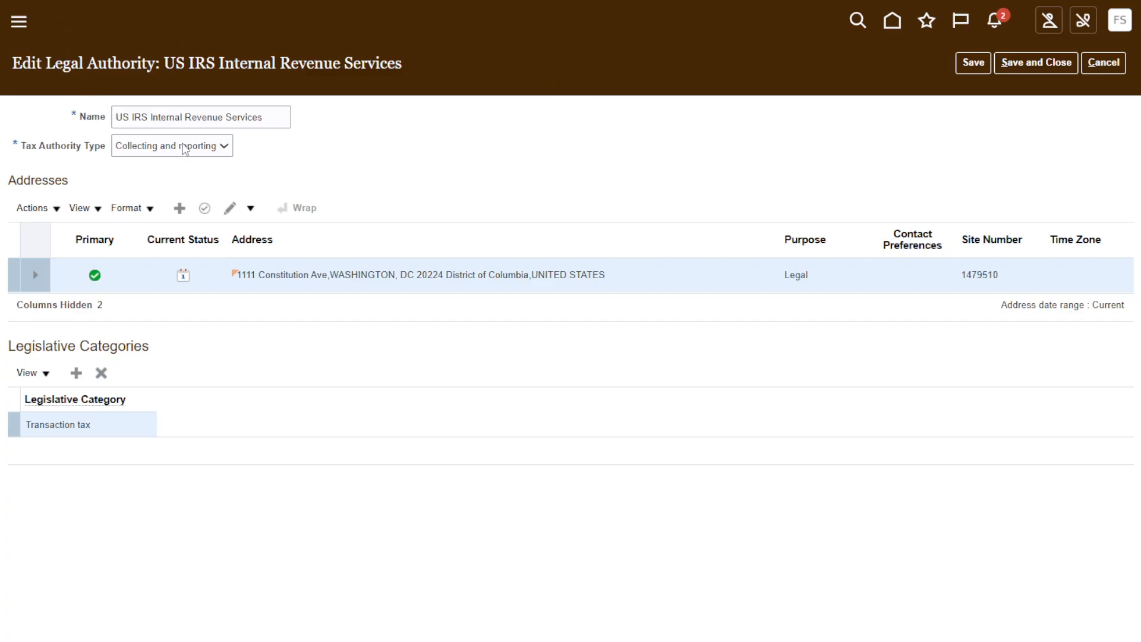
pyautogui.click(158, 148)
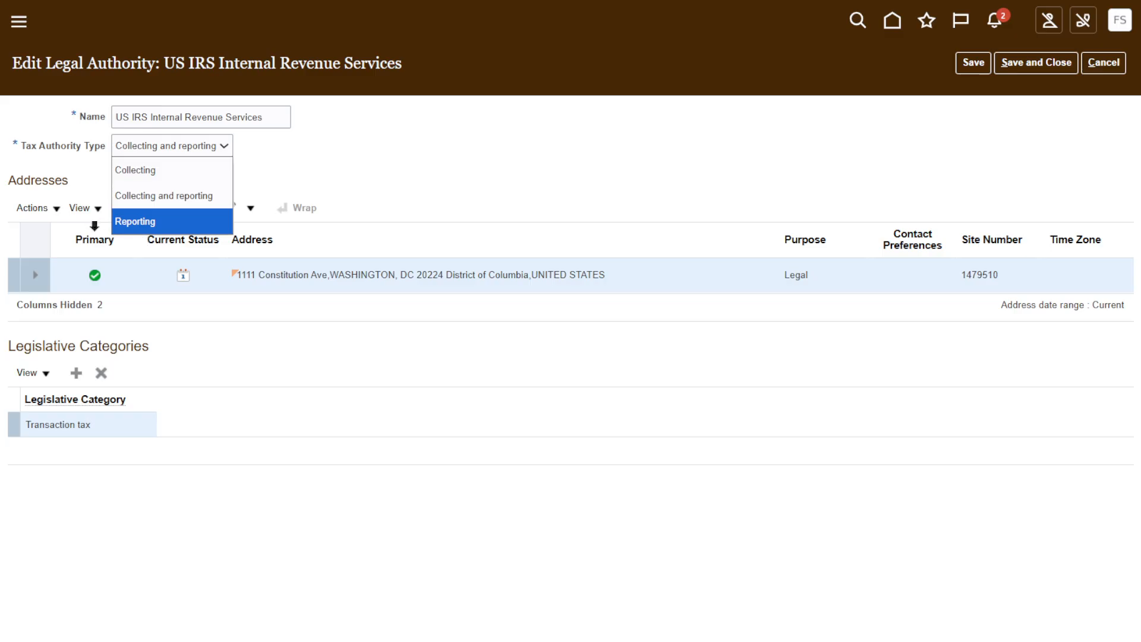
pyautogui.click(240, 196)
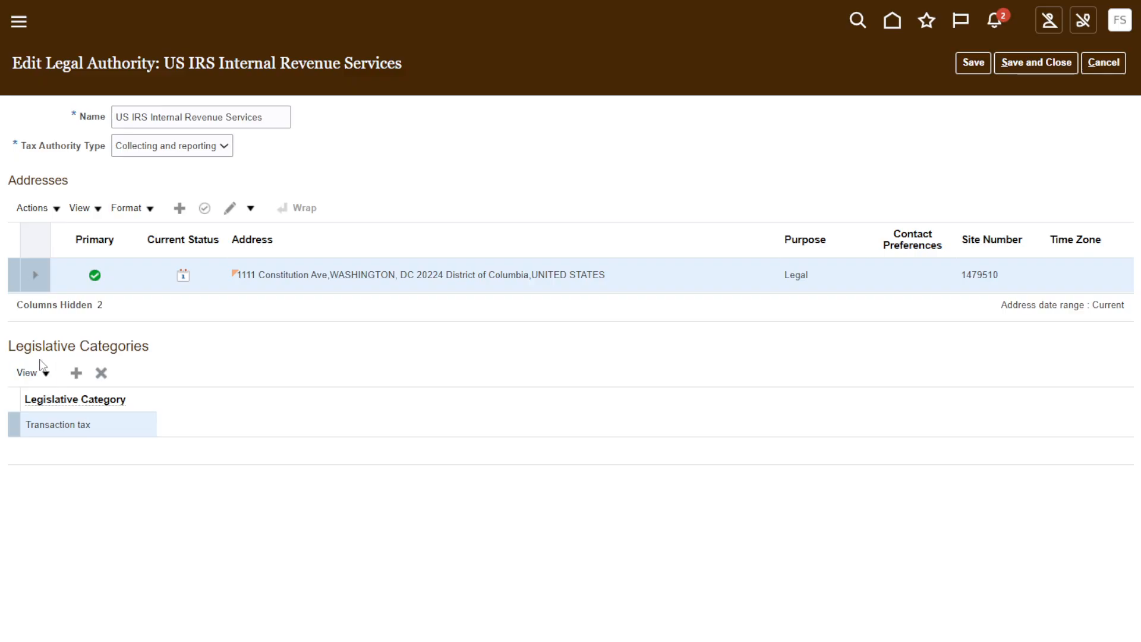
# Add a blank Legislative Categories row to view the available categories, remove it, and leave the legal authority without saving.
pyautogui.moveTo(16, 345); pyautogui.dragTo(184, 362)
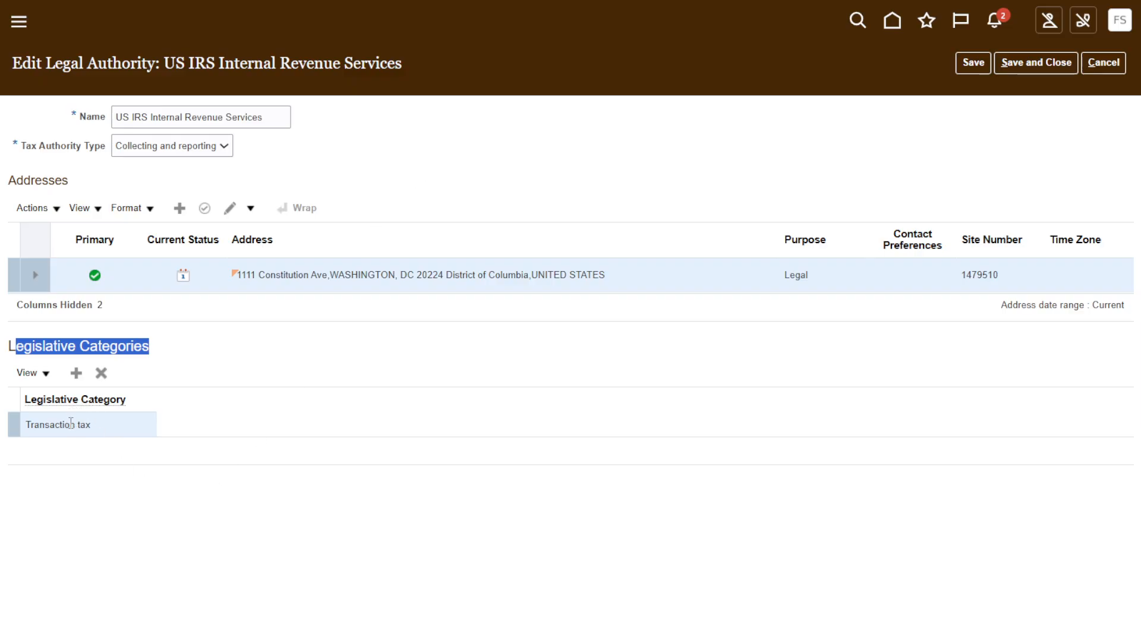
pyautogui.click(76, 373)
pyautogui.click(114, 432)
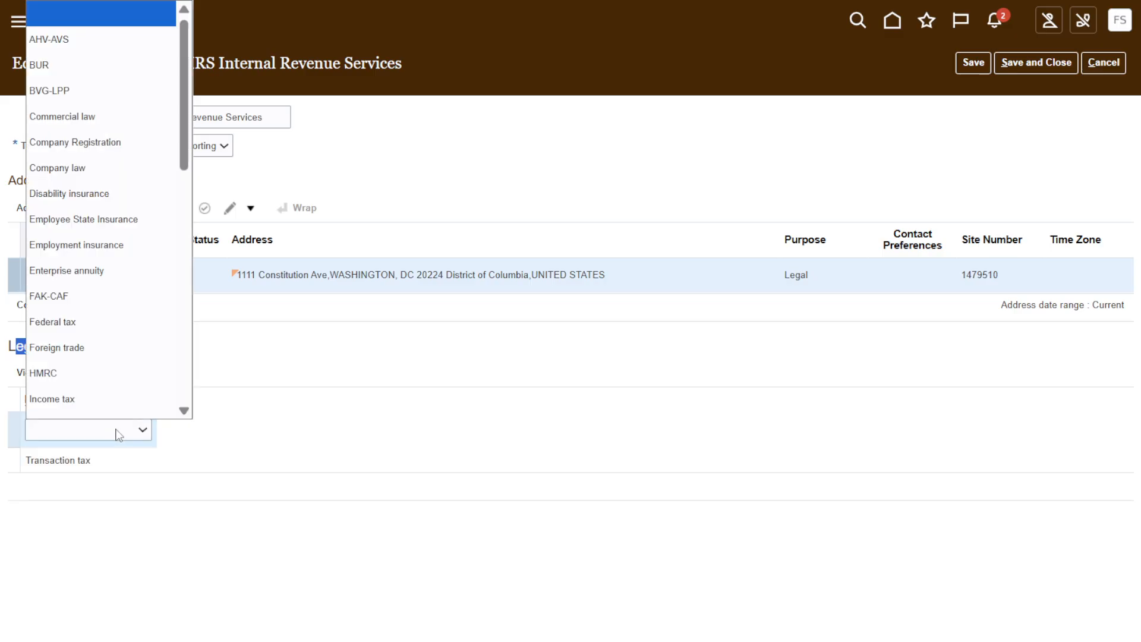
pyautogui.scroll(-1, 111, 271)
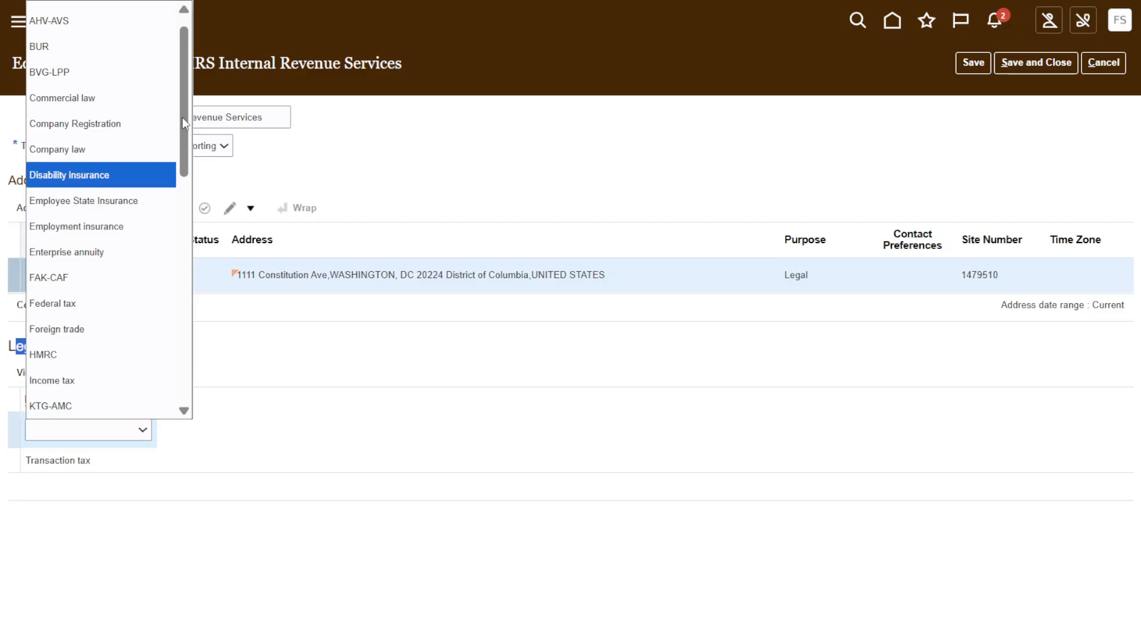
pyautogui.moveTo(182, 123); pyautogui.dragTo(397, 348)
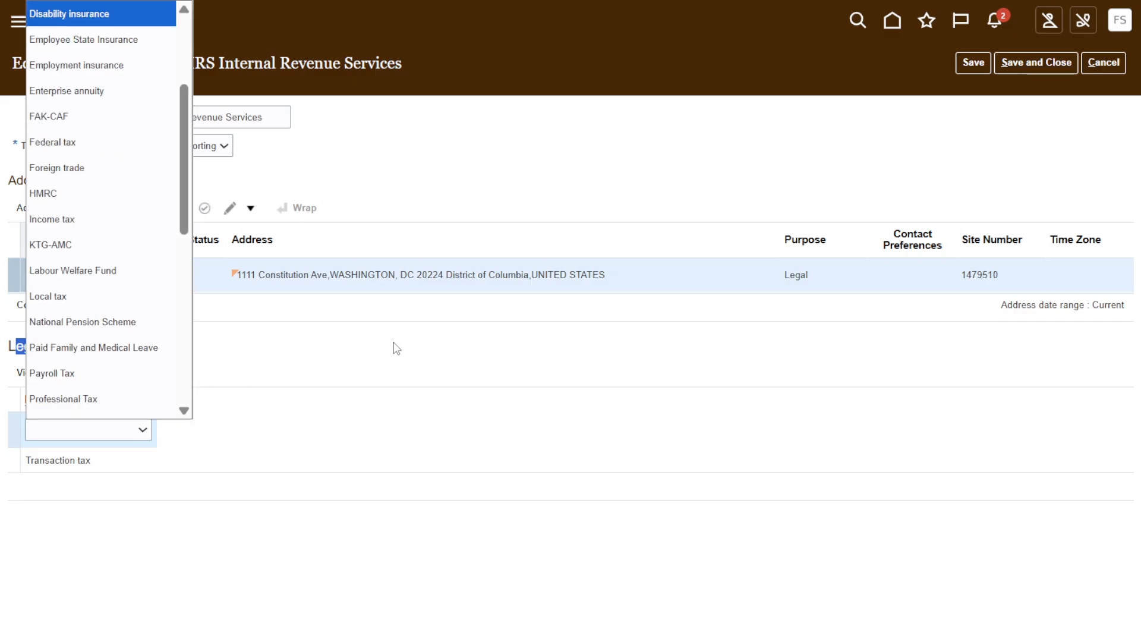
pyautogui.click(417, 134)
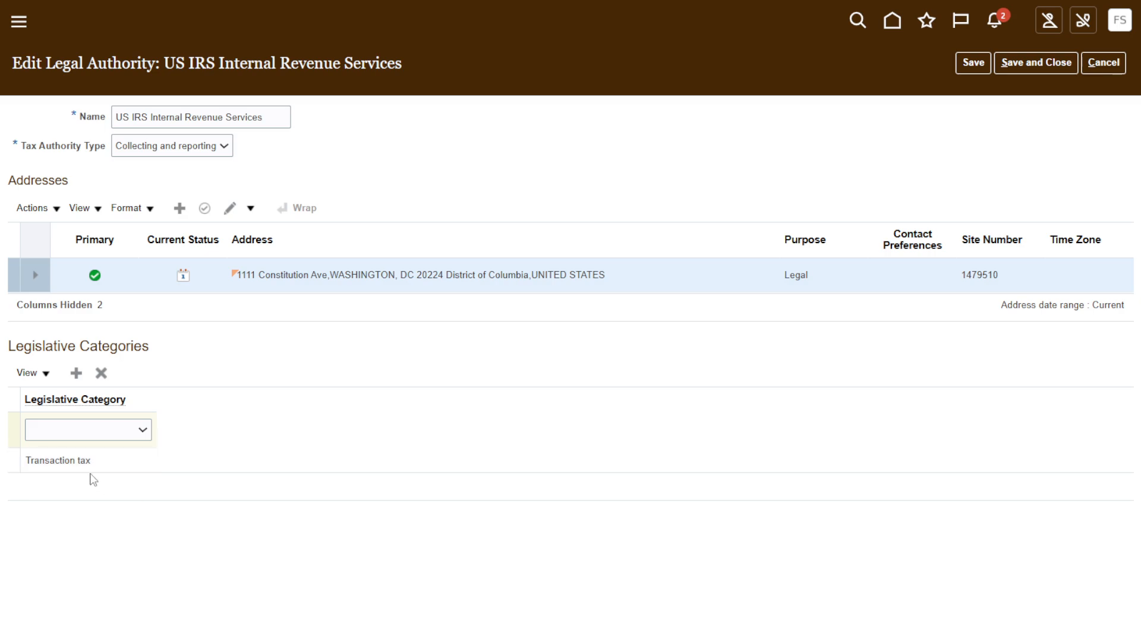
pyautogui.click(101, 372)
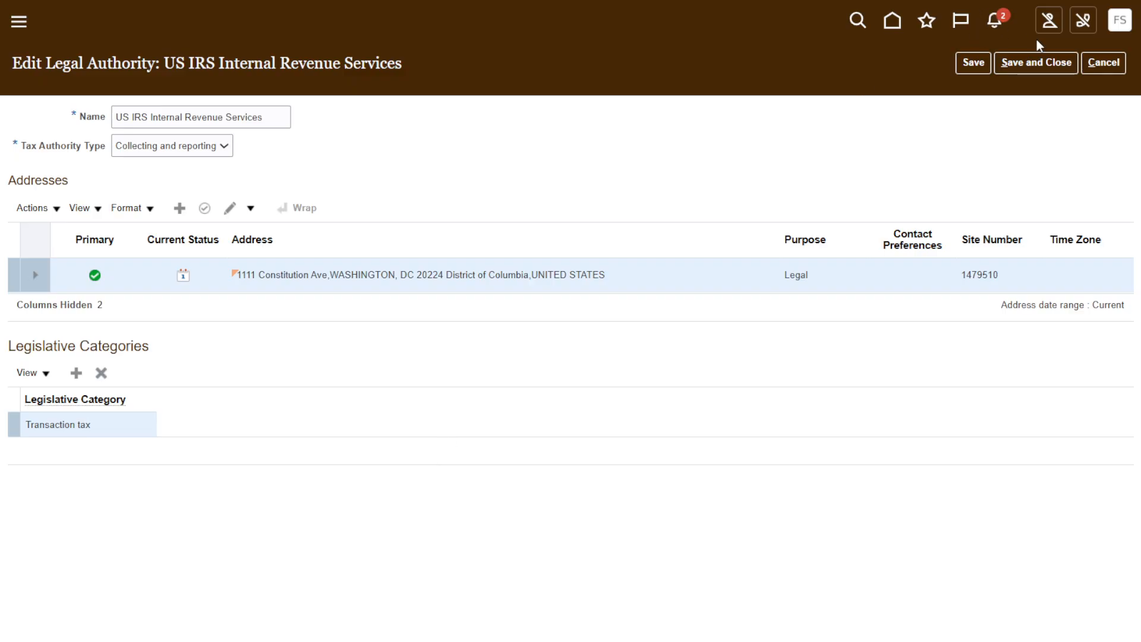
pyautogui.click(1109, 68)
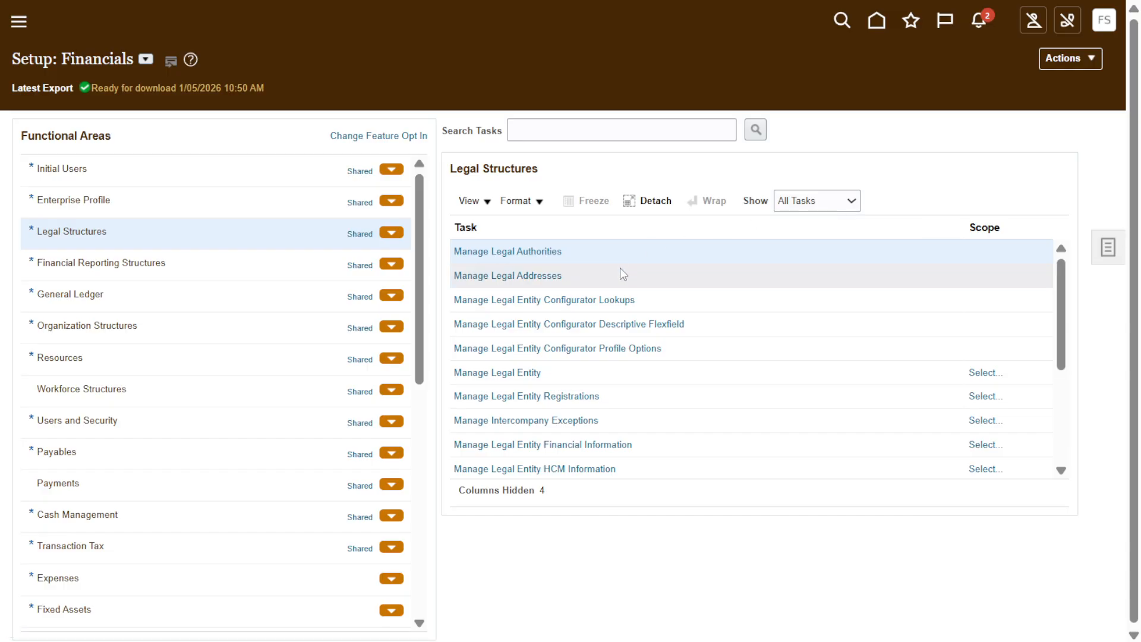
# Open the Manage Legal Addresses task and search for locations with India as the Country.
pyautogui.click(1061, 248)
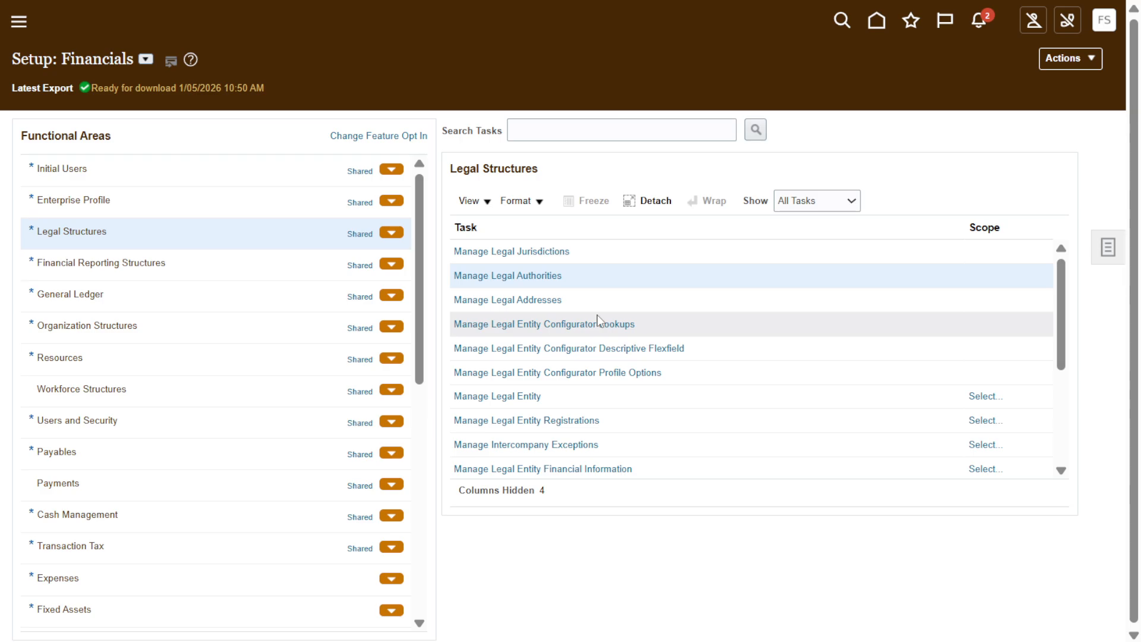
pyautogui.click(537, 300)
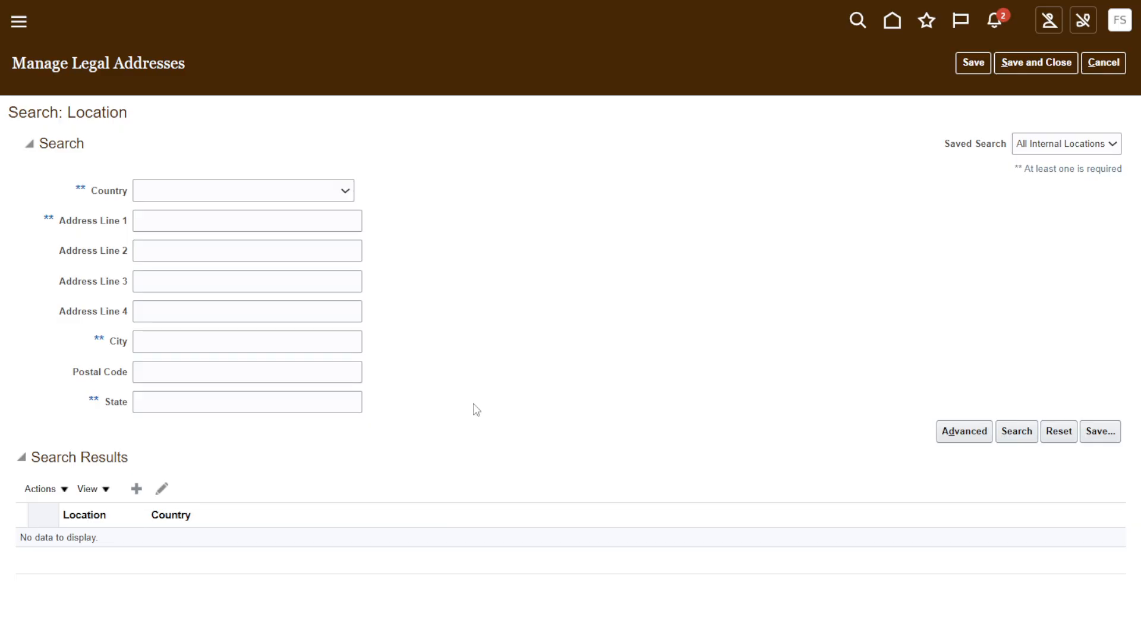
pyautogui.click(346, 191)
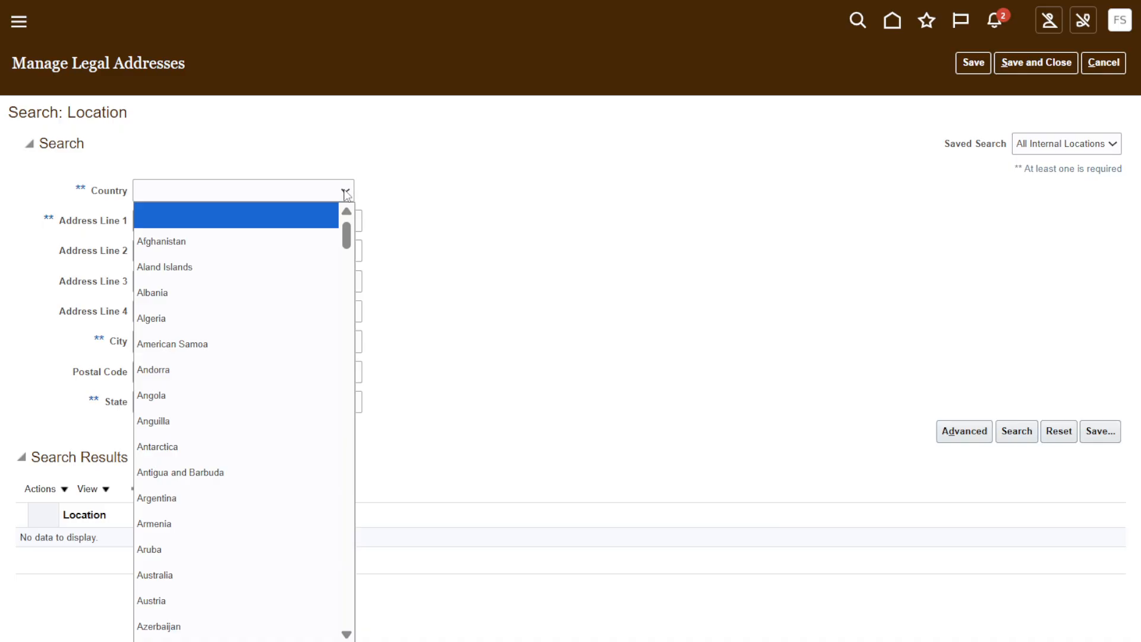
pyautogui.write('in')
pyautogui.press('Return')
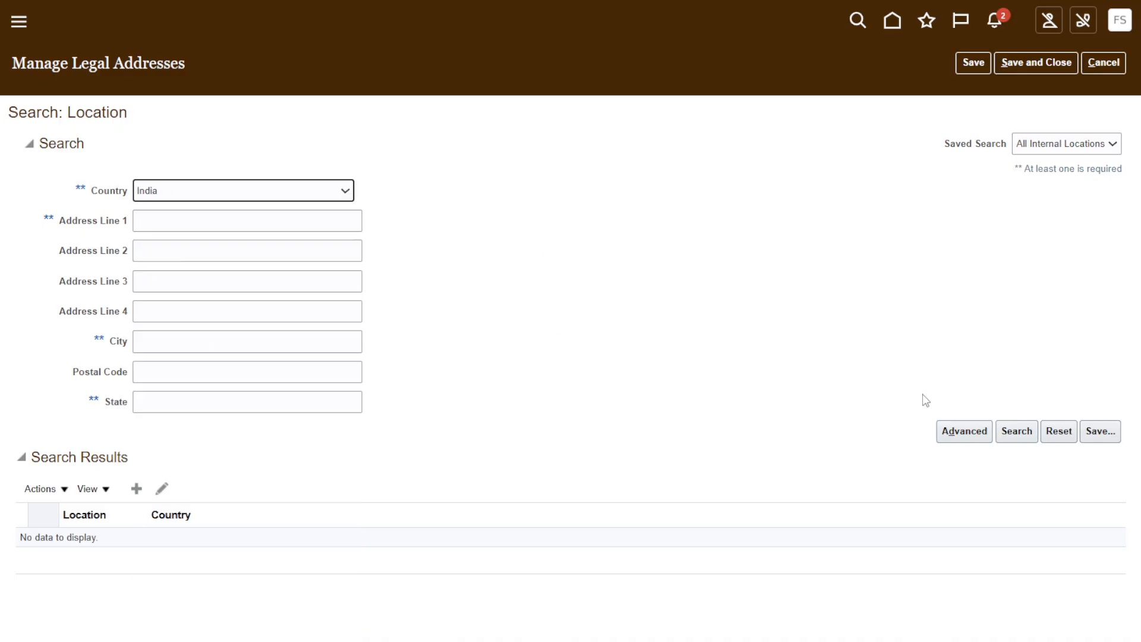
pyautogui.click(1018, 436)
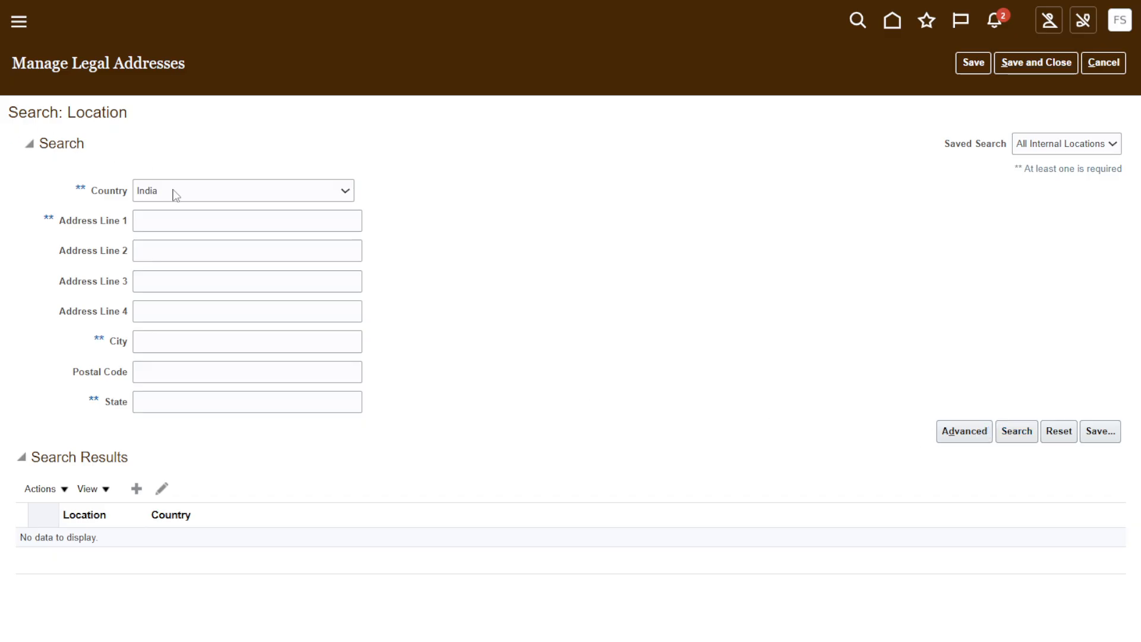
# Browse the Indian locations, view the fields for creating a location, and leave Manage Legal Addresses without saving.
pyautogui.scroll(-3, 220, 434)
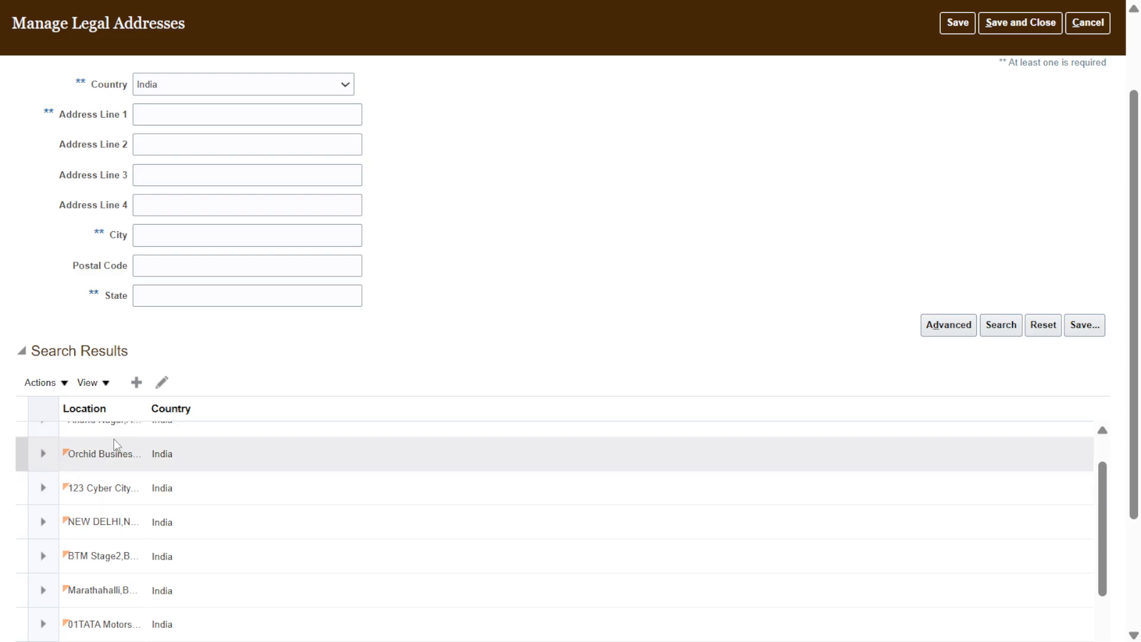
pyautogui.scroll(-2, 92, 465)
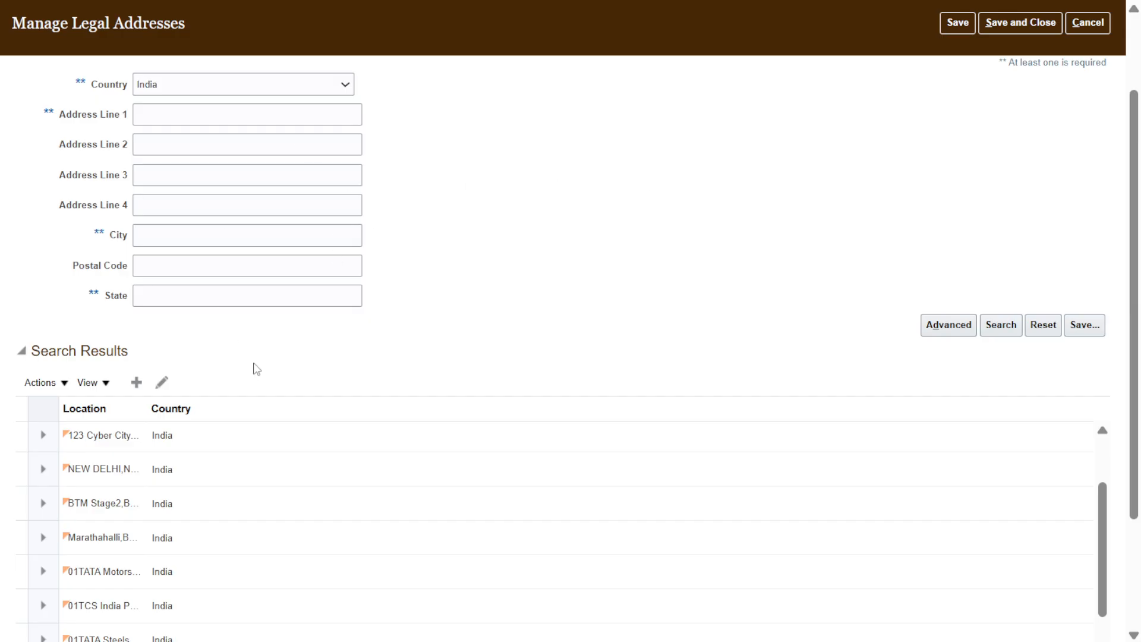
pyautogui.click(137, 386)
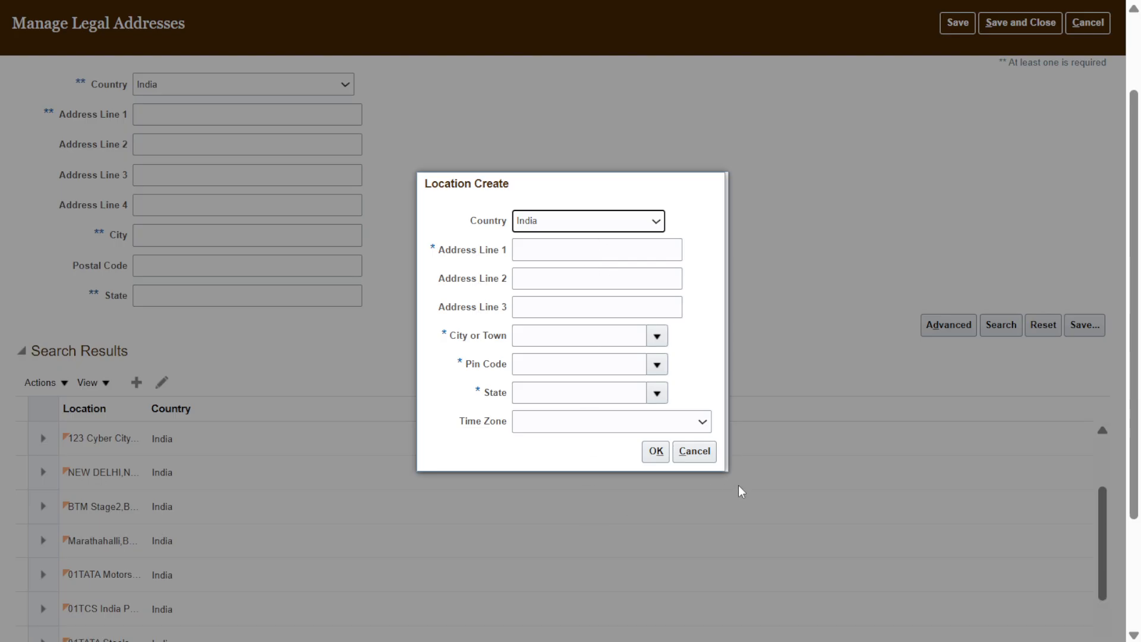
pyautogui.click(694, 451)
pyautogui.scroll(2, 779, 321)
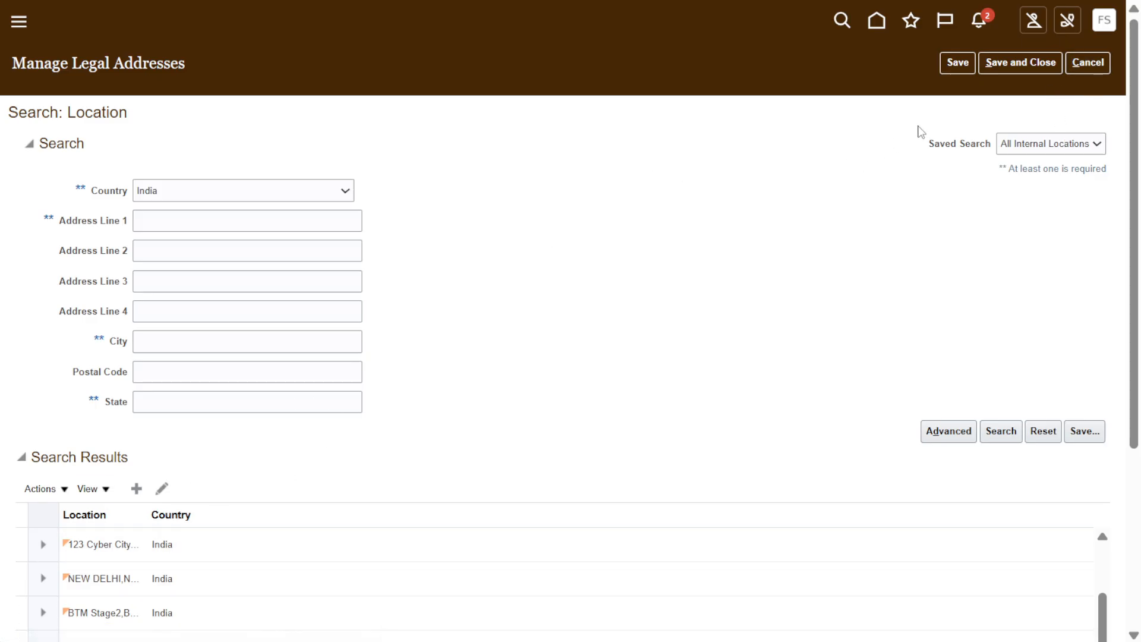
pyautogui.click(1106, 63)
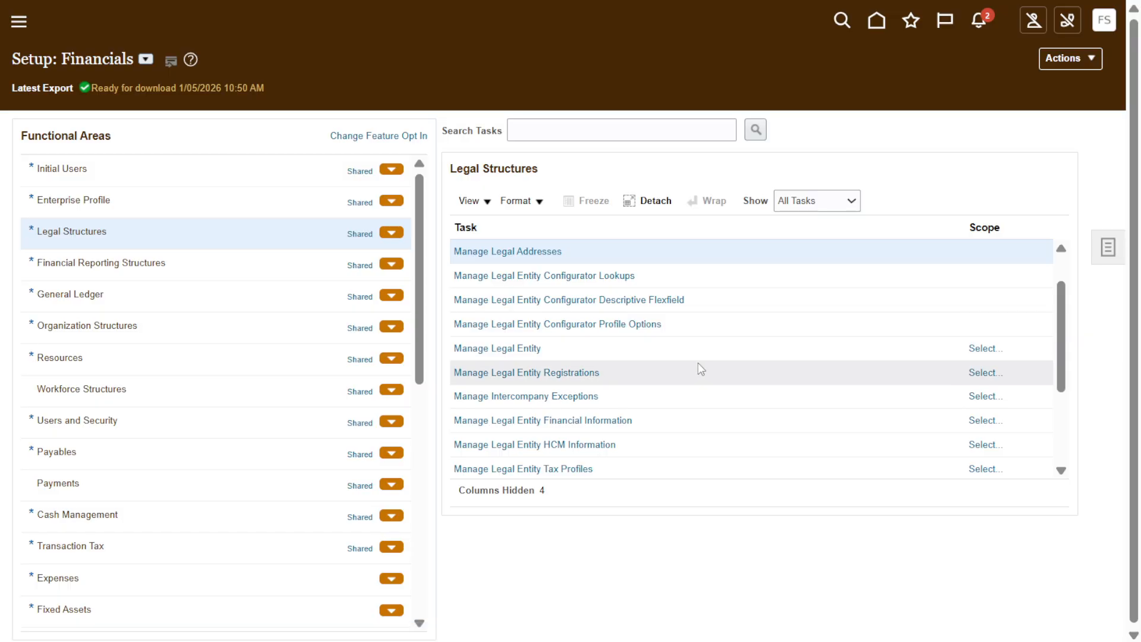
# Try to open the Manage Legal Entity task from the Legal Structures task list.
pyautogui.click(977, 349)
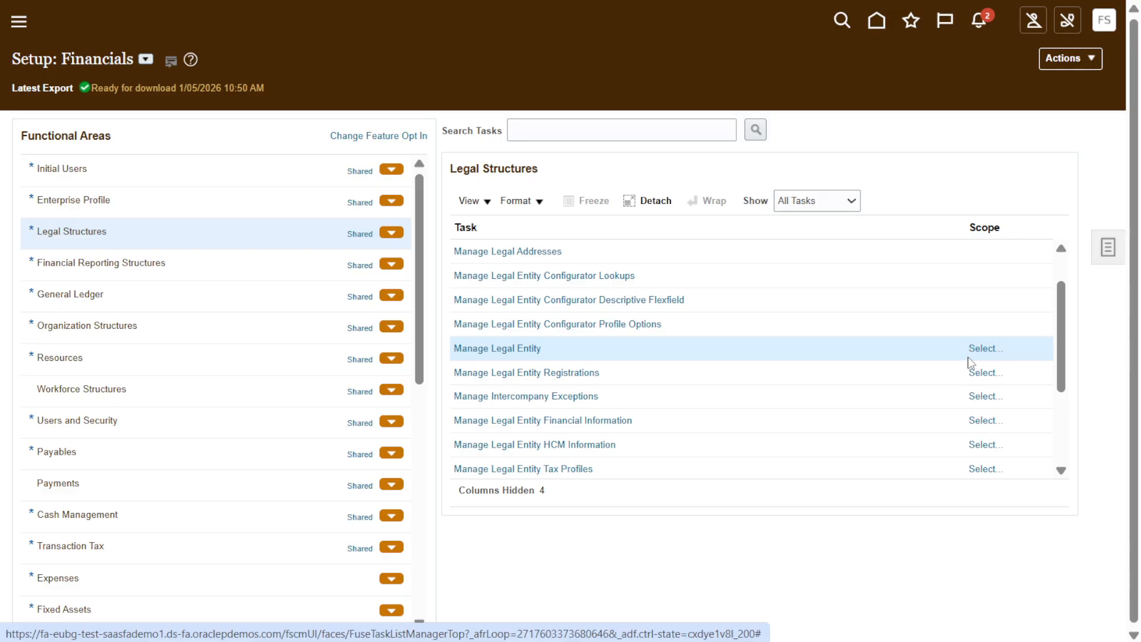
pyautogui.click(484, 350)
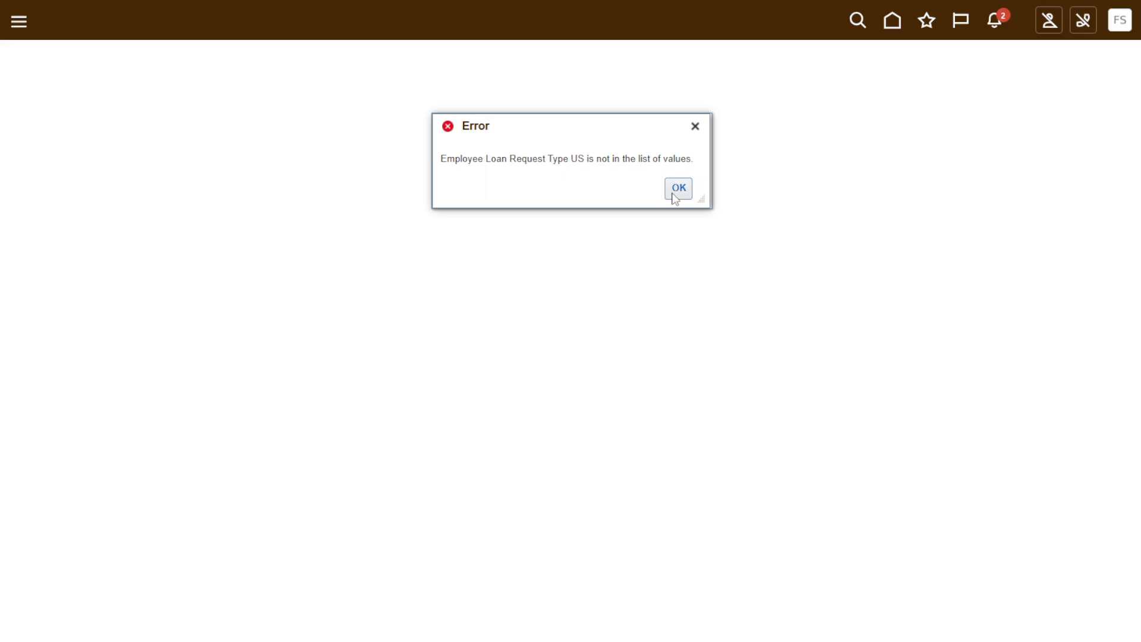
pyautogui.click(678, 189)
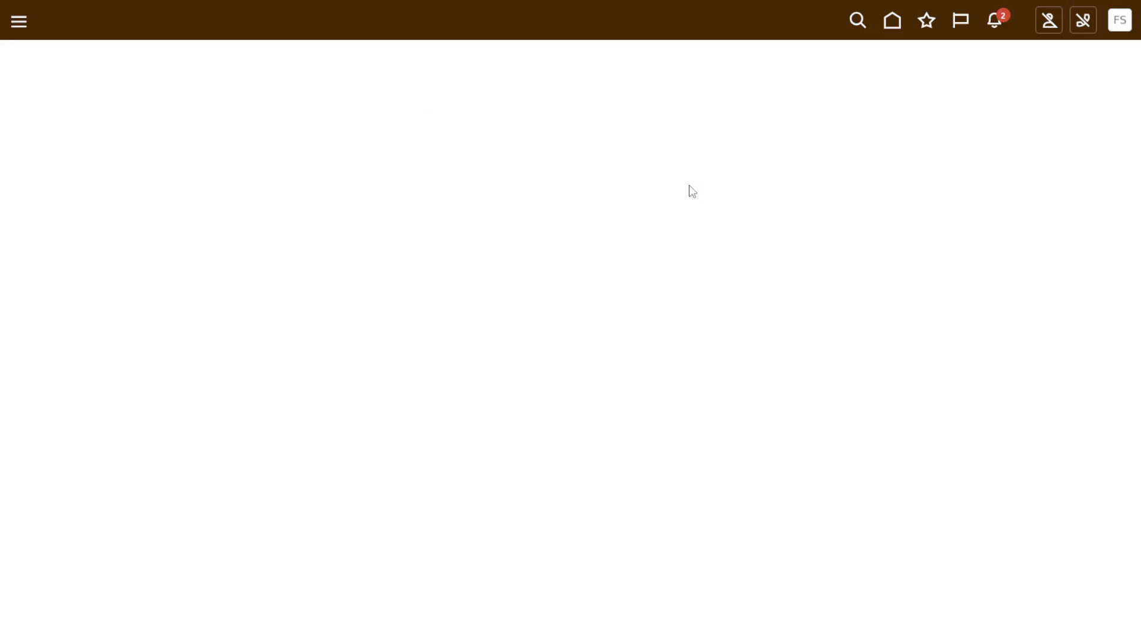
# Return to Setup and Maintenance and show the tasks of the Legal Structures functional area.
pyautogui.click(1120, 21)
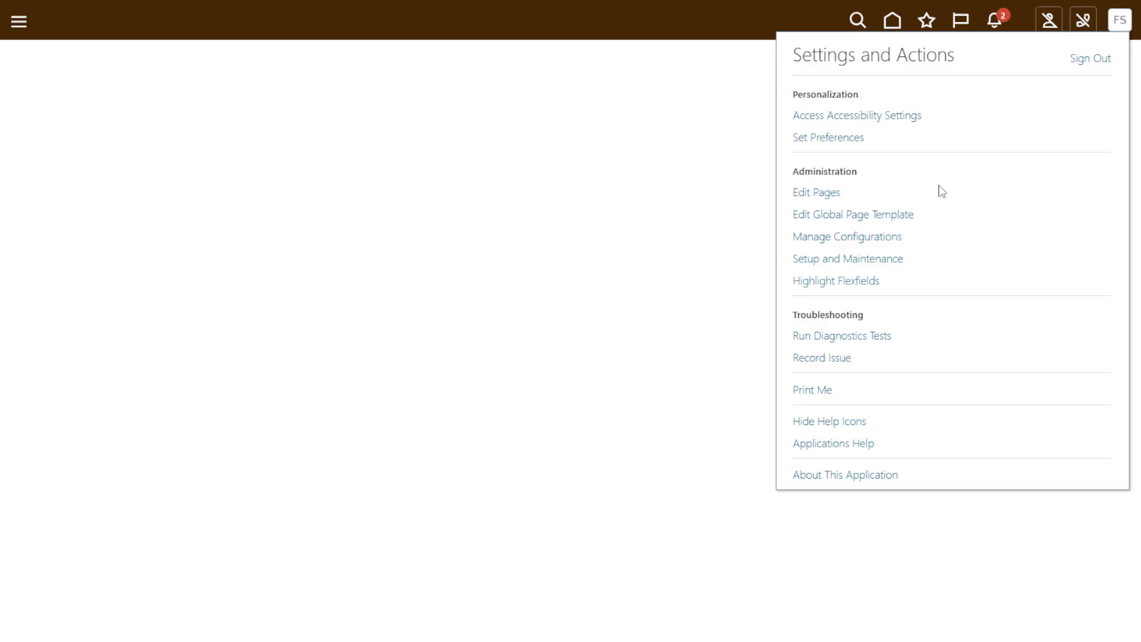
pyautogui.click(837, 260)
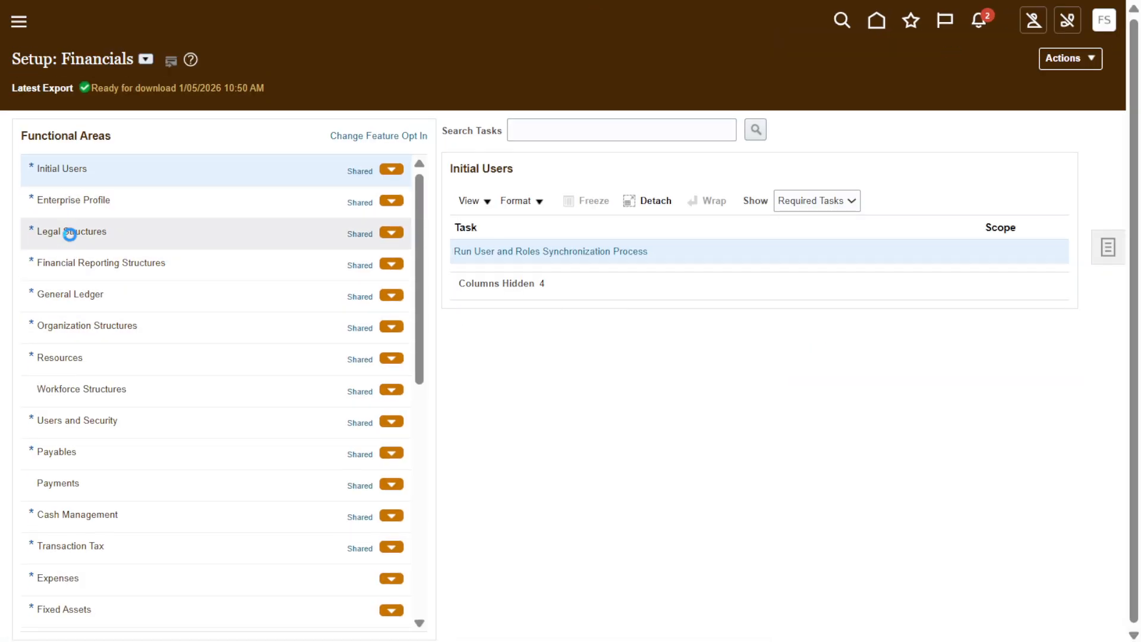
pyautogui.click(72, 230)
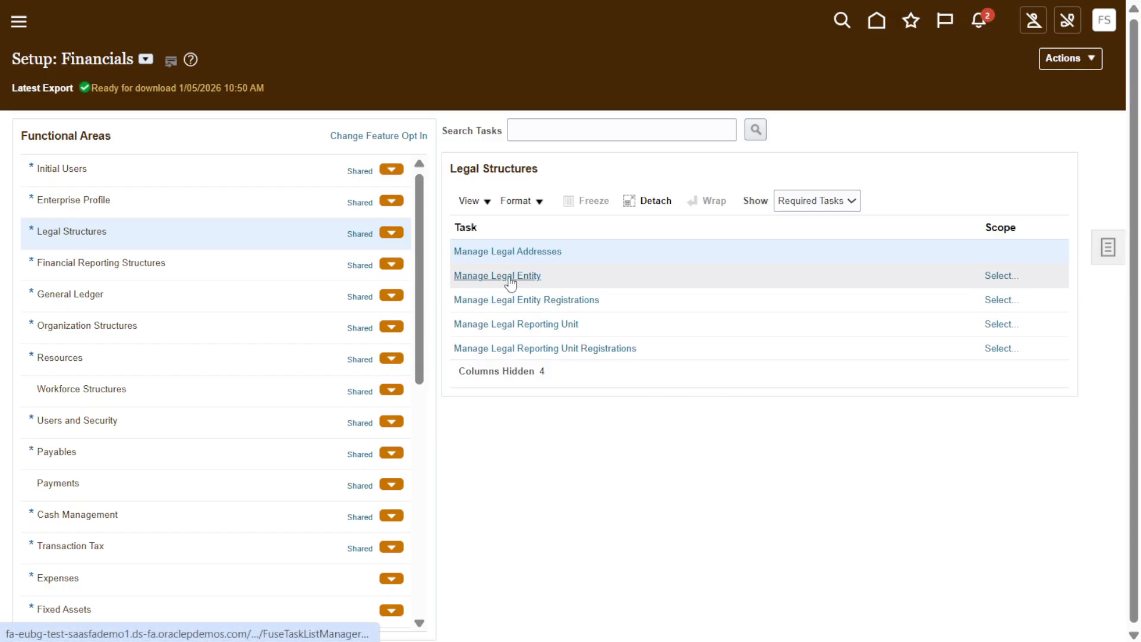
# Set the Manage Legal Entity scope to Select and Add for the legal entity and go to the task.
pyautogui.click(1001, 276)
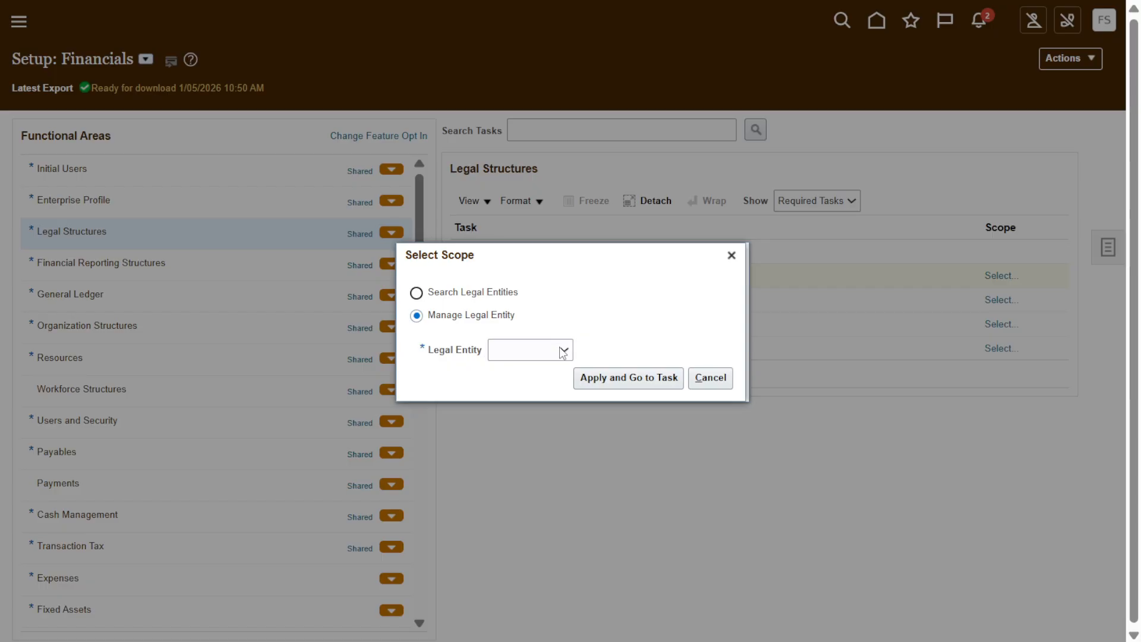
pyautogui.click(563, 352)
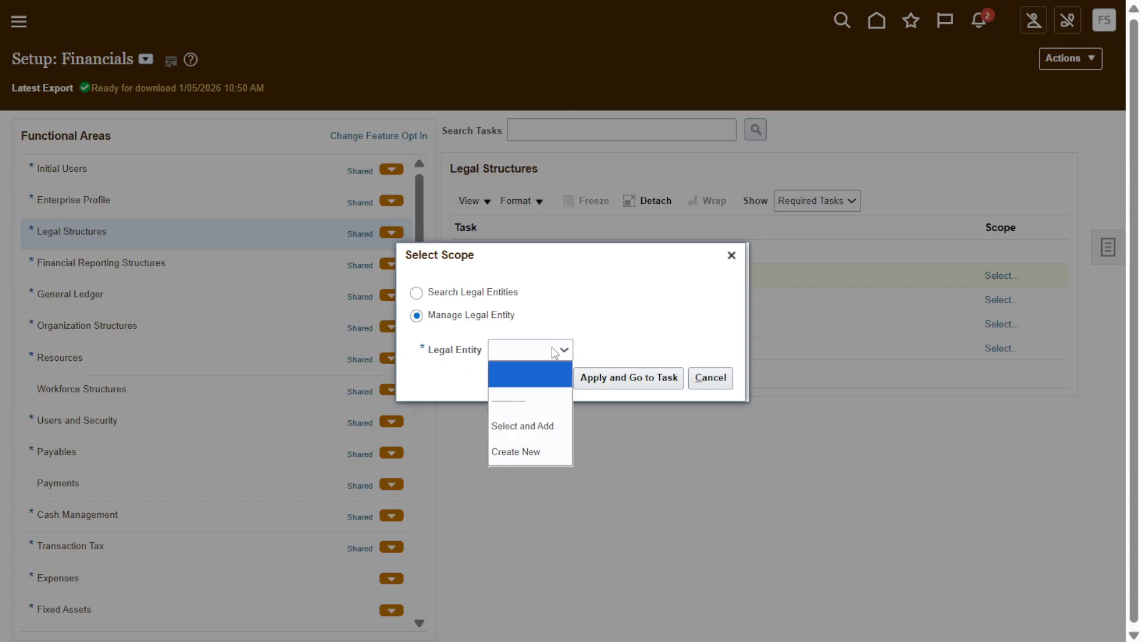
pyautogui.click(528, 426)
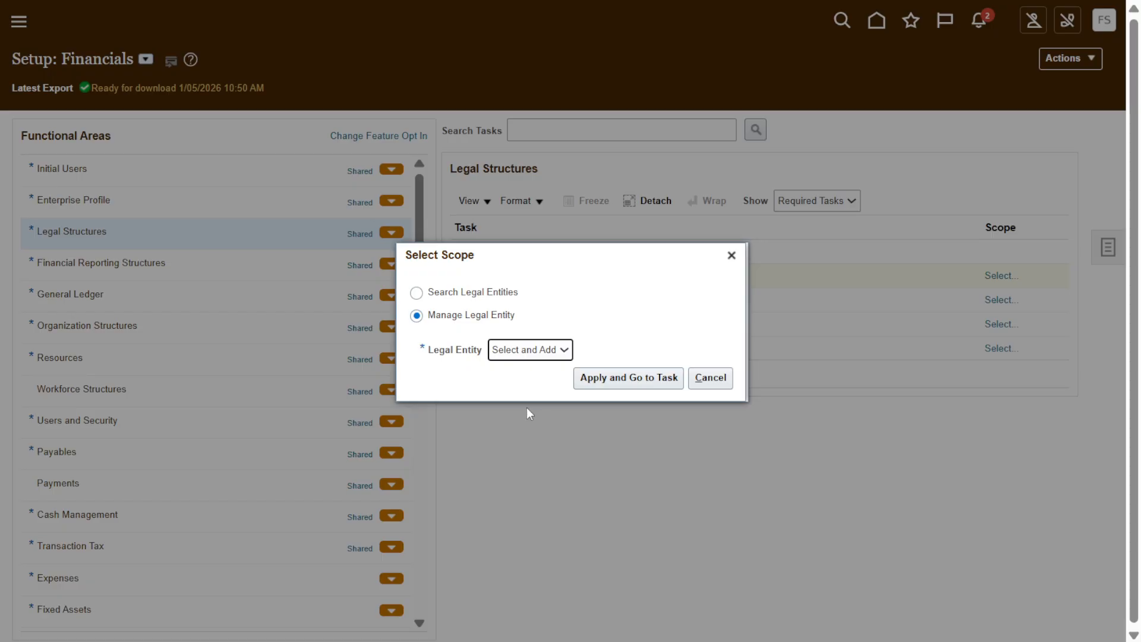
pyautogui.click(627, 384)
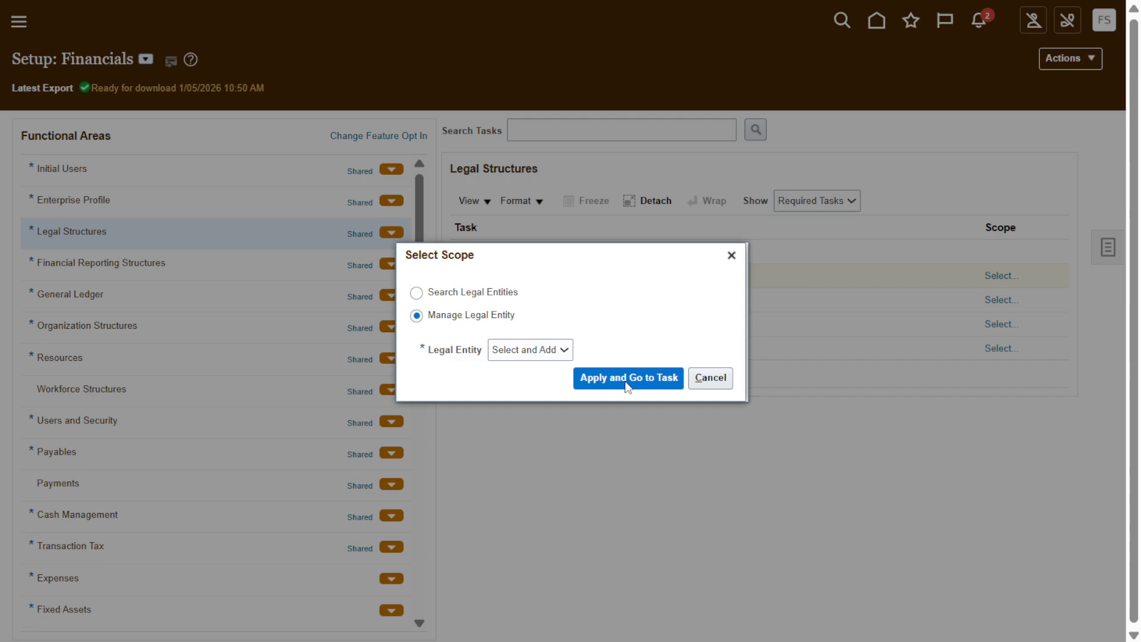
pyautogui.click(628, 385)
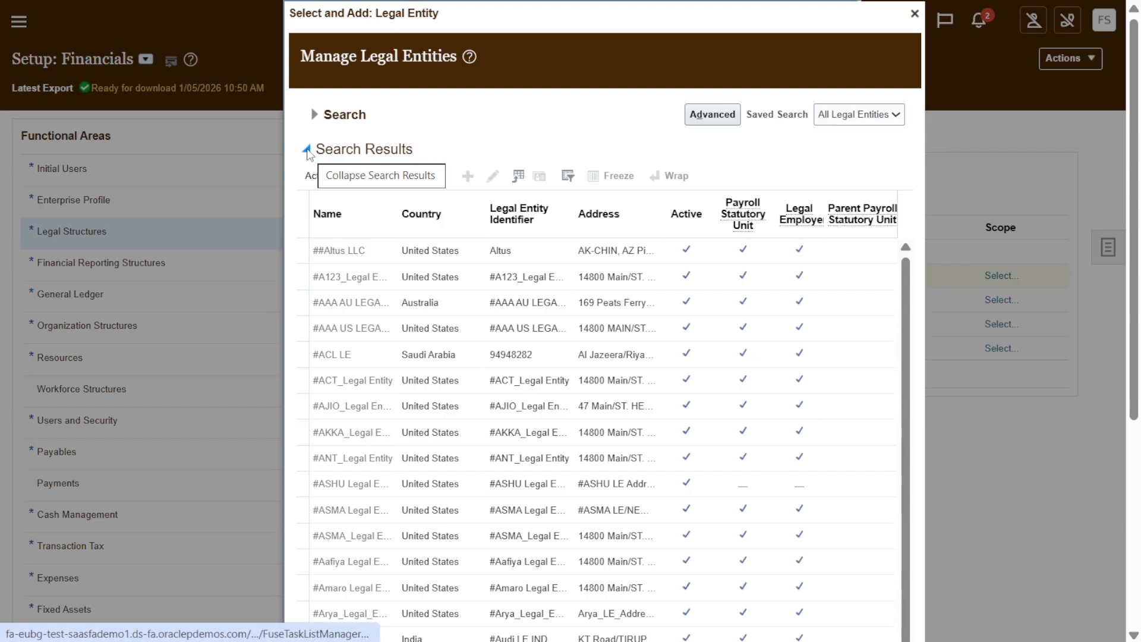
# Search the legal entities with the advanced criteria Name starting with Visio and Country starting with United.
pyautogui.click(314, 116)
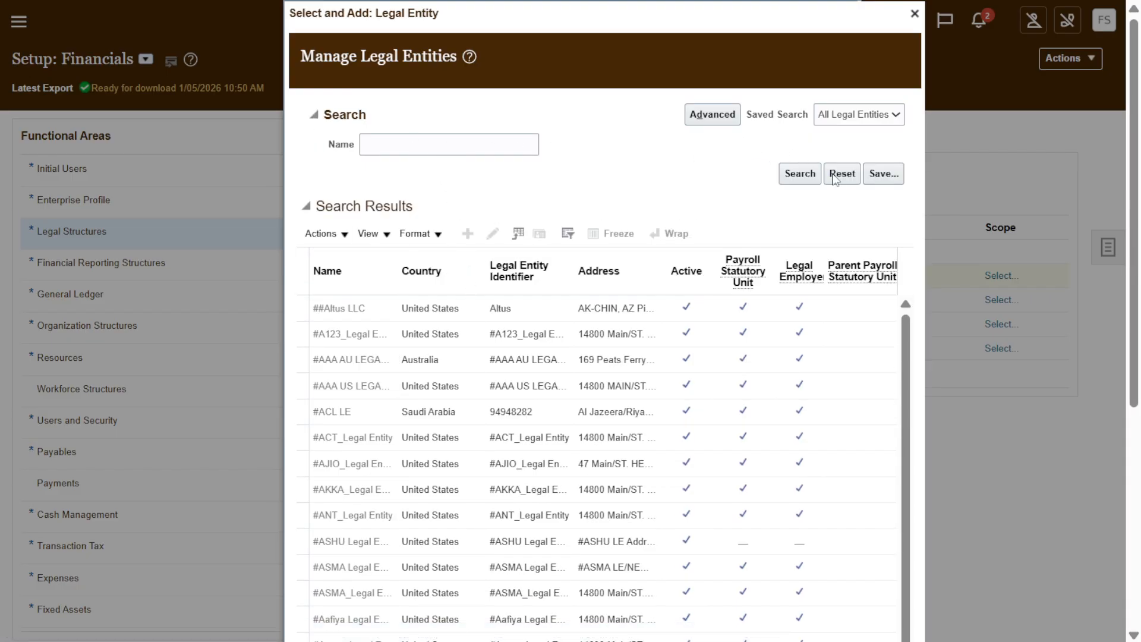
pyautogui.click(712, 114)
pyautogui.click(603, 206)
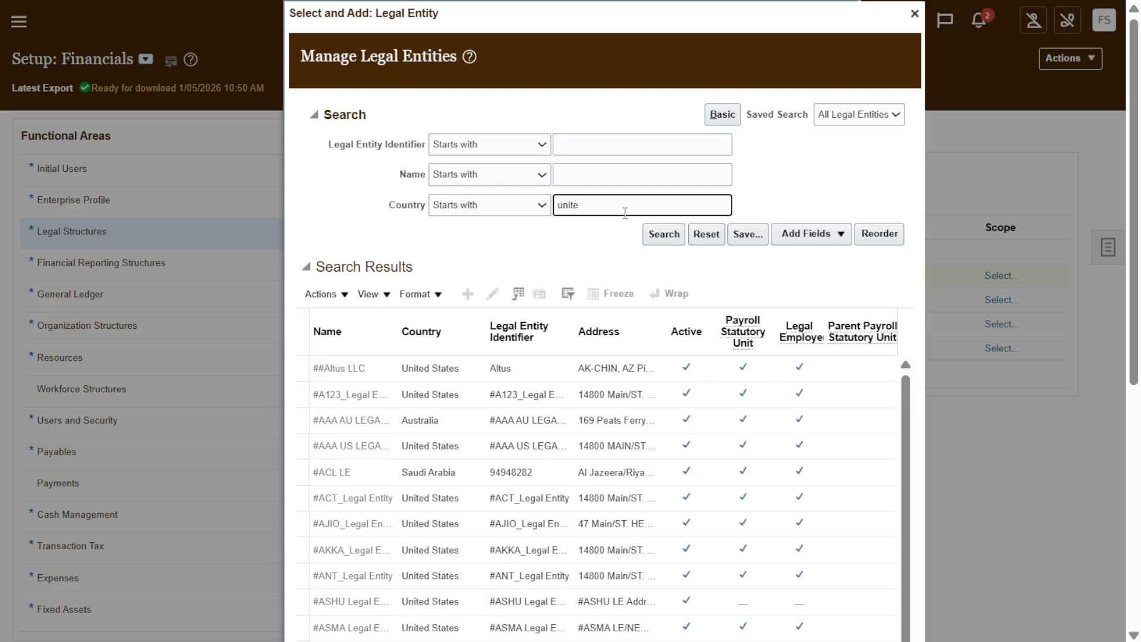
pyautogui.press('BackSpace')
pyautogui.hotkey('shift', 'Tab')
pyautogui.hotkey('shift', 'Tab')
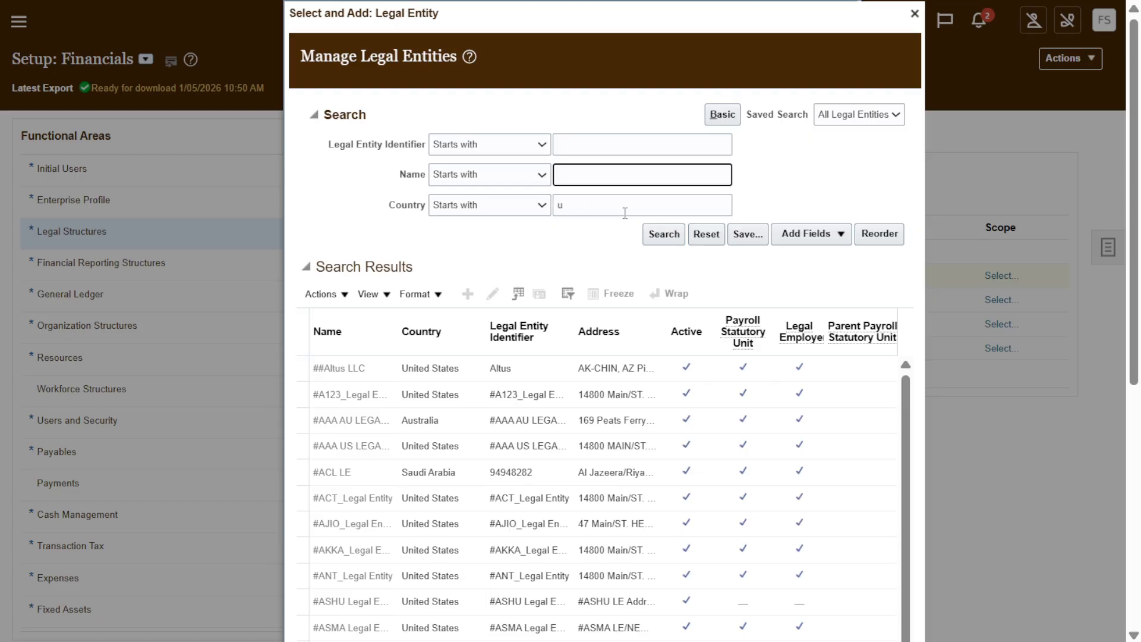
pyautogui.write('Visio')
pyautogui.press('Tab')
pyautogui.press('Tab')
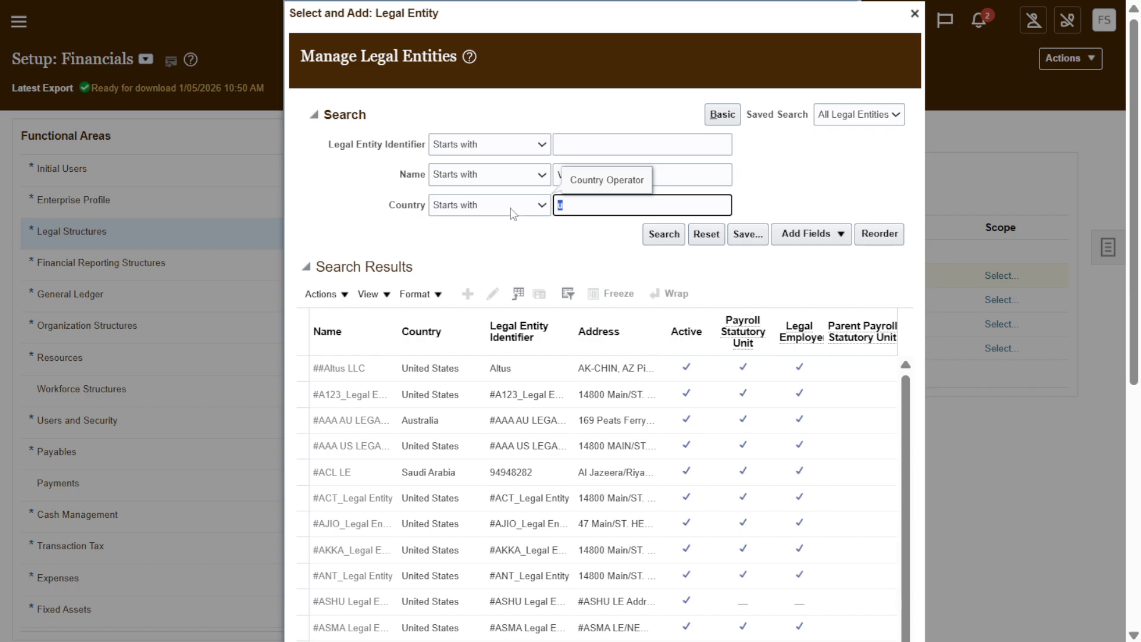
pyautogui.write('United')
pyautogui.click(666, 233)
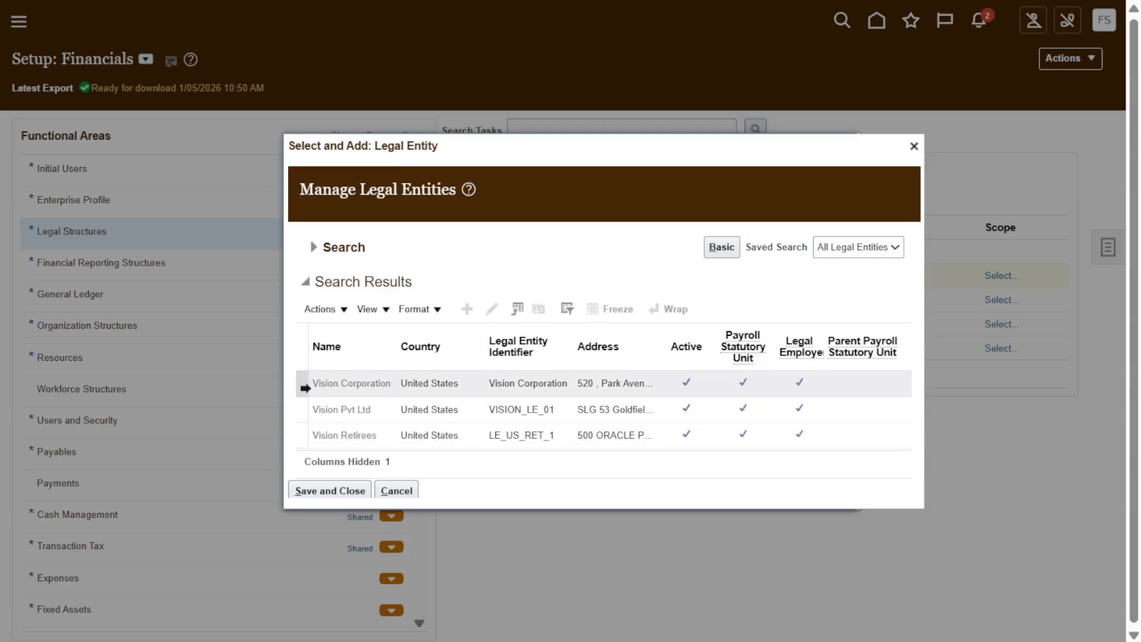
# Select Vision Corporation from the found legal entities and save it as the legal entity scope.
pyautogui.click(299, 383)
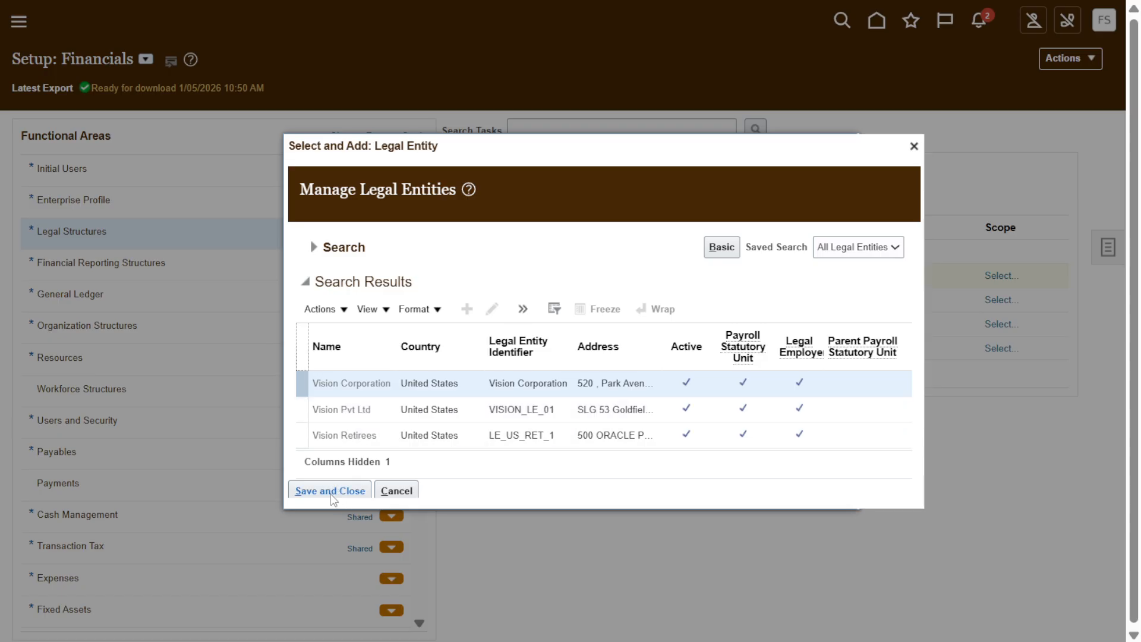
pyautogui.click(333, 497)
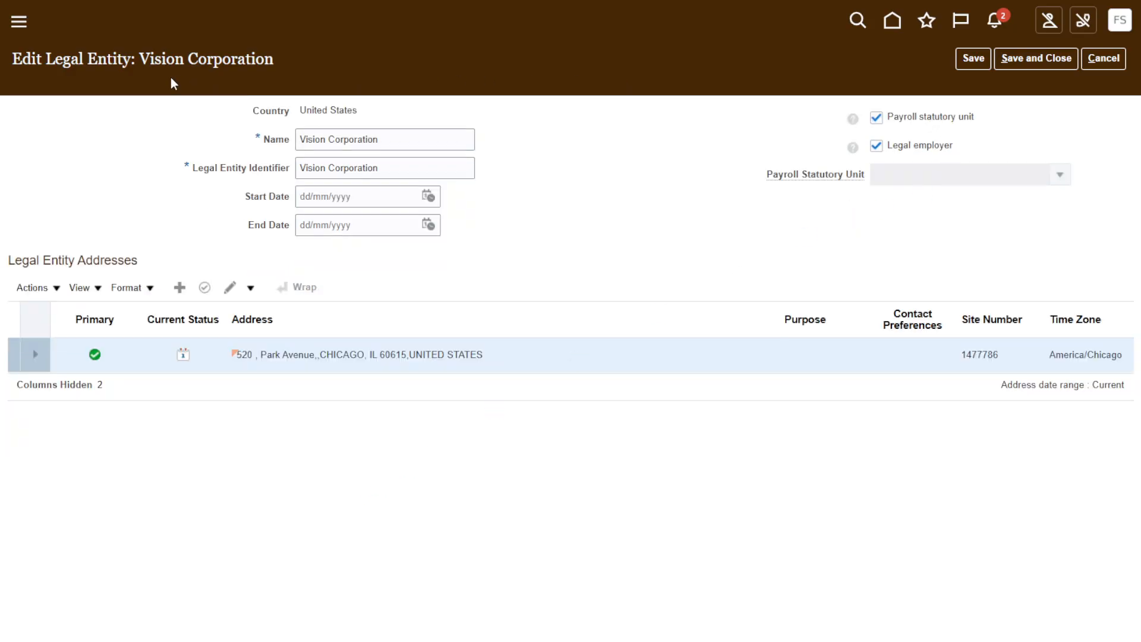
# Review the name, legal entity identifier, start date and end date fields of the Vision Corporation legal entity.
pyautogui.moveTo(51, 59); pyautogui.dragTo(274, 58)
pyautogui.click(253, 70)
pyautogui.click(417, 136)
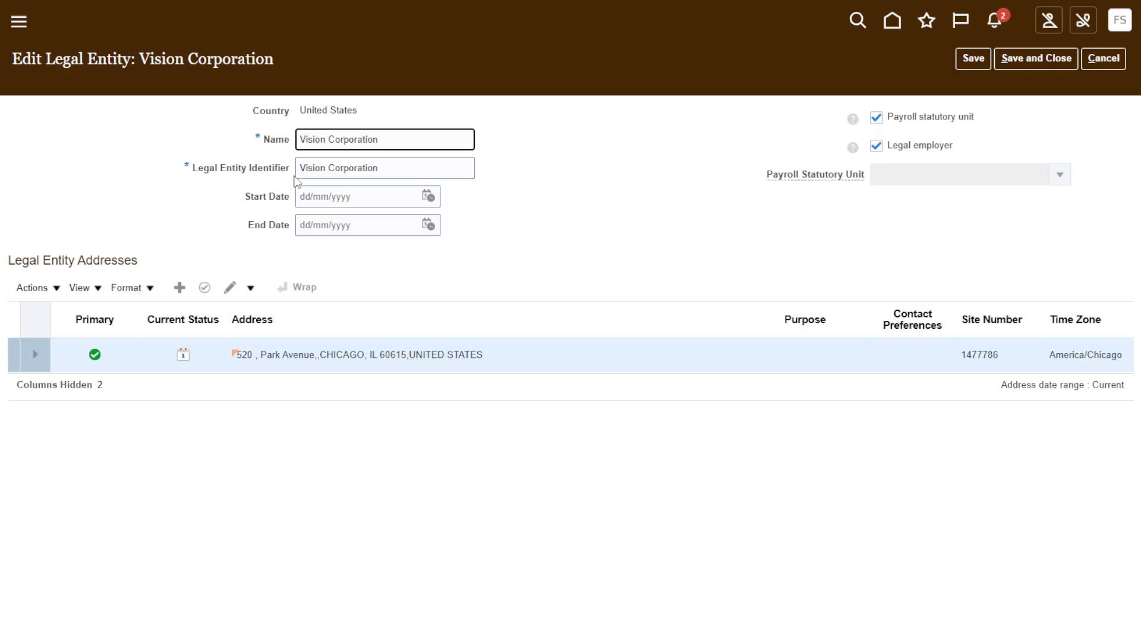
pyautogui.moveTo(426, 171); pyautogui.dragTo(299, 171)
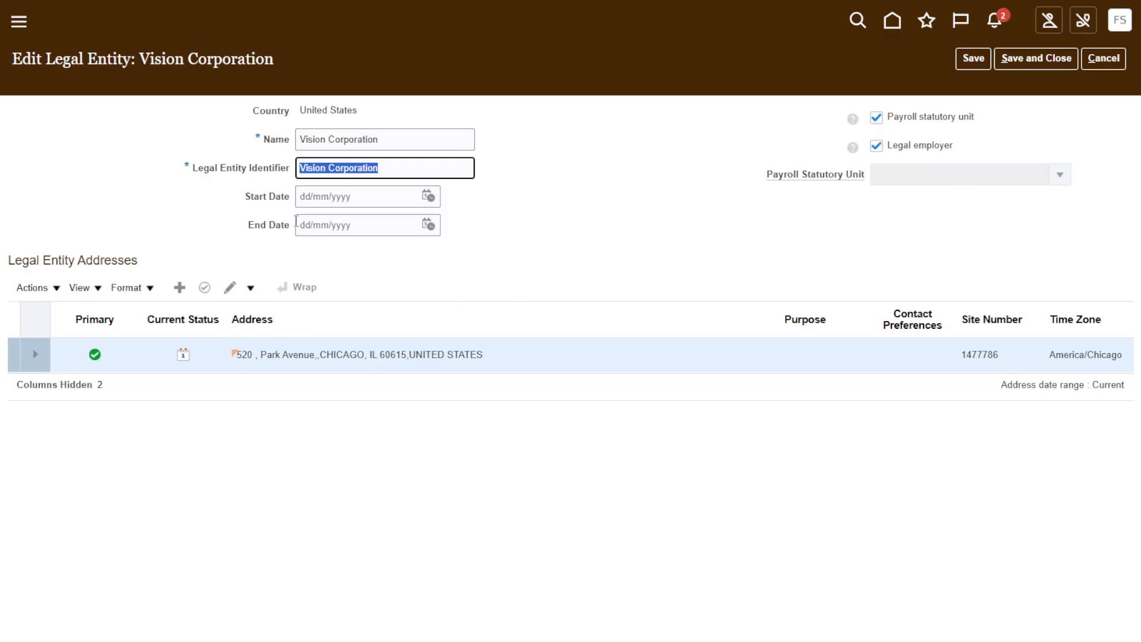
pyautogui.click(380, 198)
pyautogui.click(334, 233)
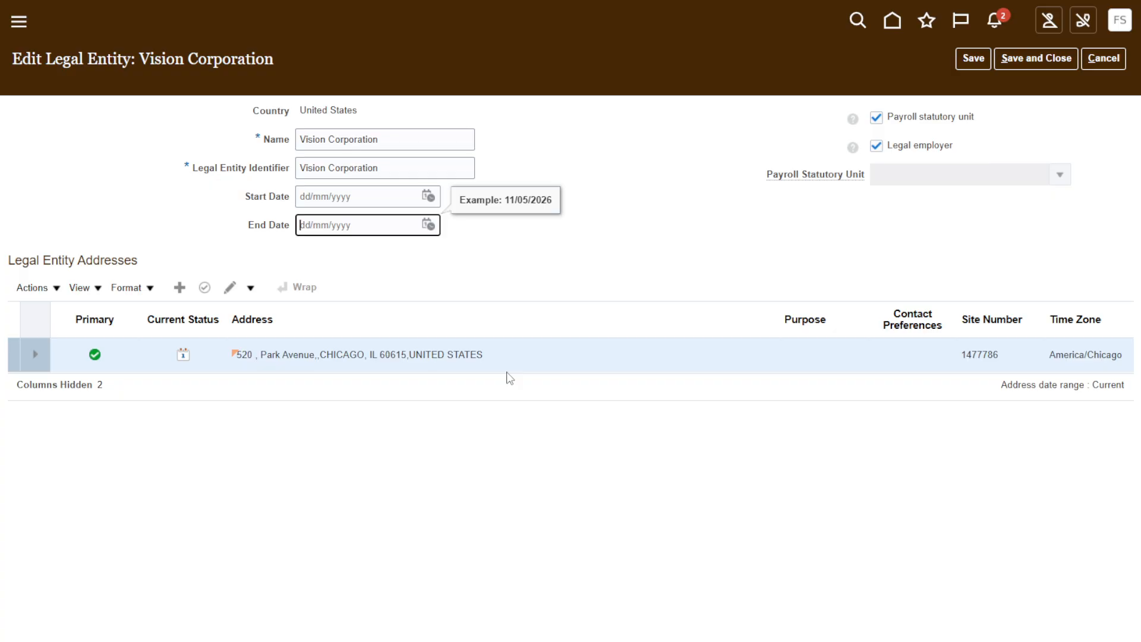
# View the actions for the legal entity addresses, including Set Primary, and leave the legal entity without saving.
pyautogui.click(33, 288)
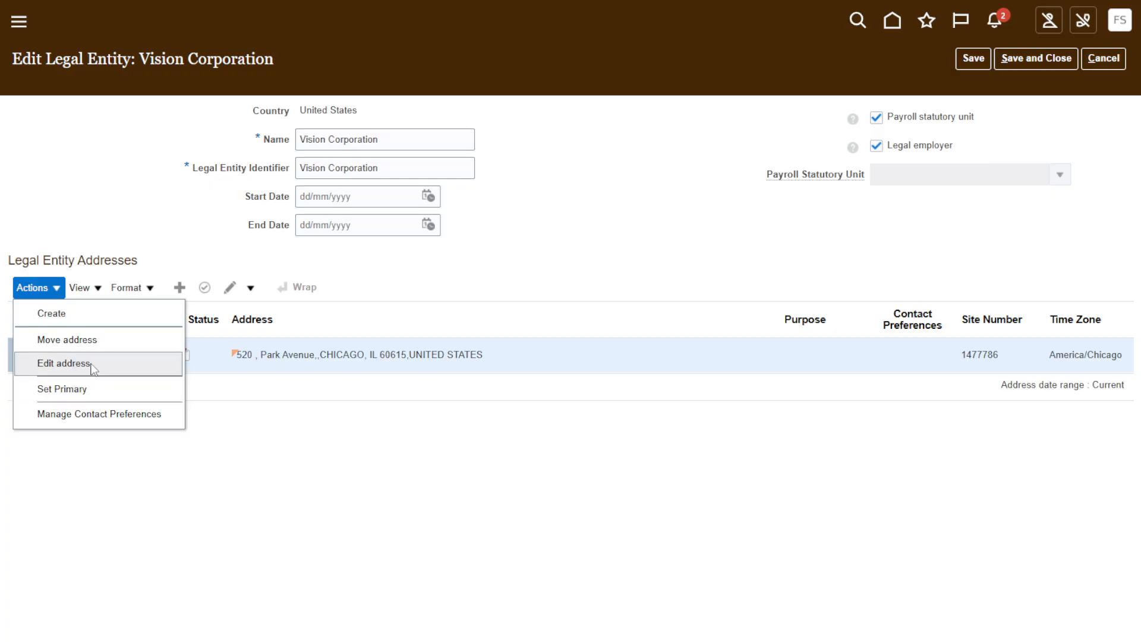
pyautogui.click(89, 394)
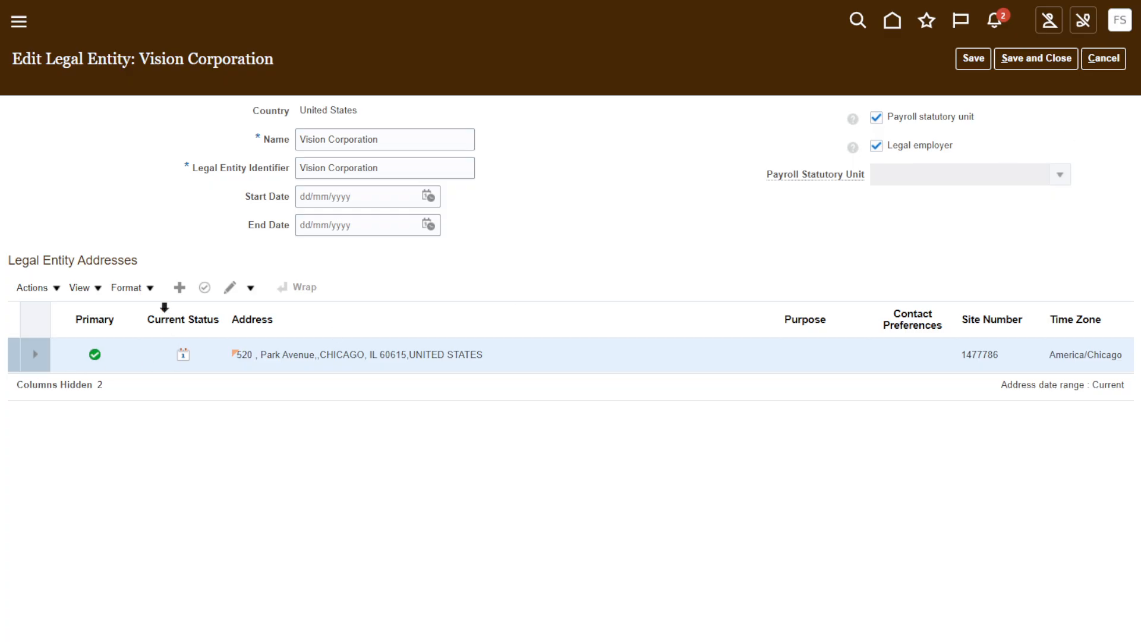
pyautogui.click(1112, 63)
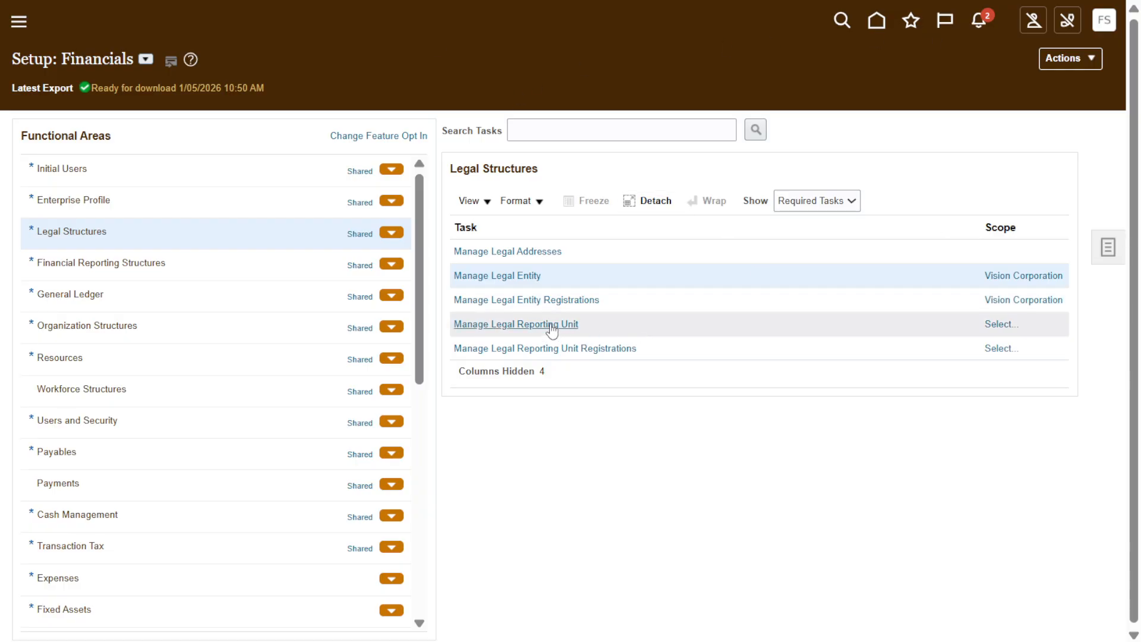
# Set the Manage Legal Reporting Unit scope to Select and Add for the Vision Corporation legal entity and go to the task.
pyautogui.click(998, 324)
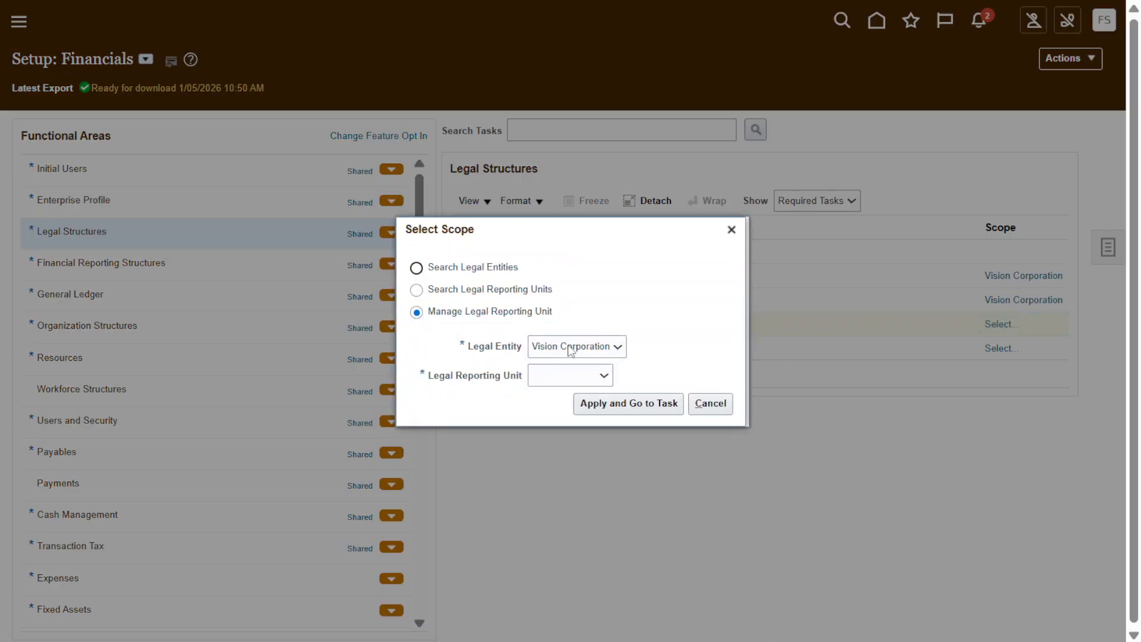
pyautogui.click(569, 381)
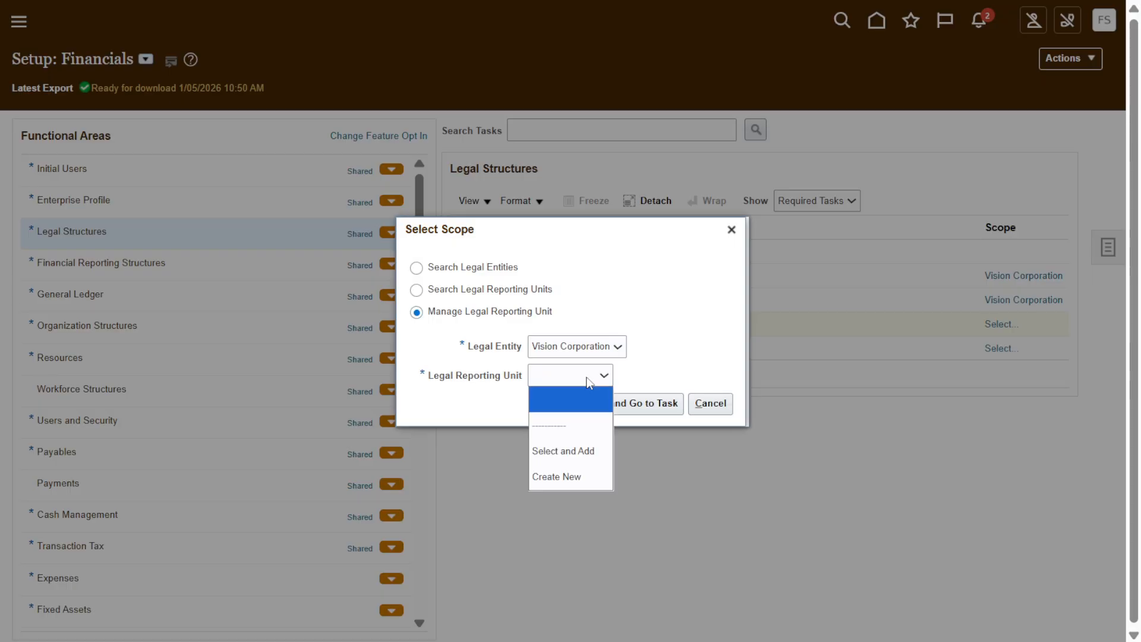
pyautogui.click(591, 455)
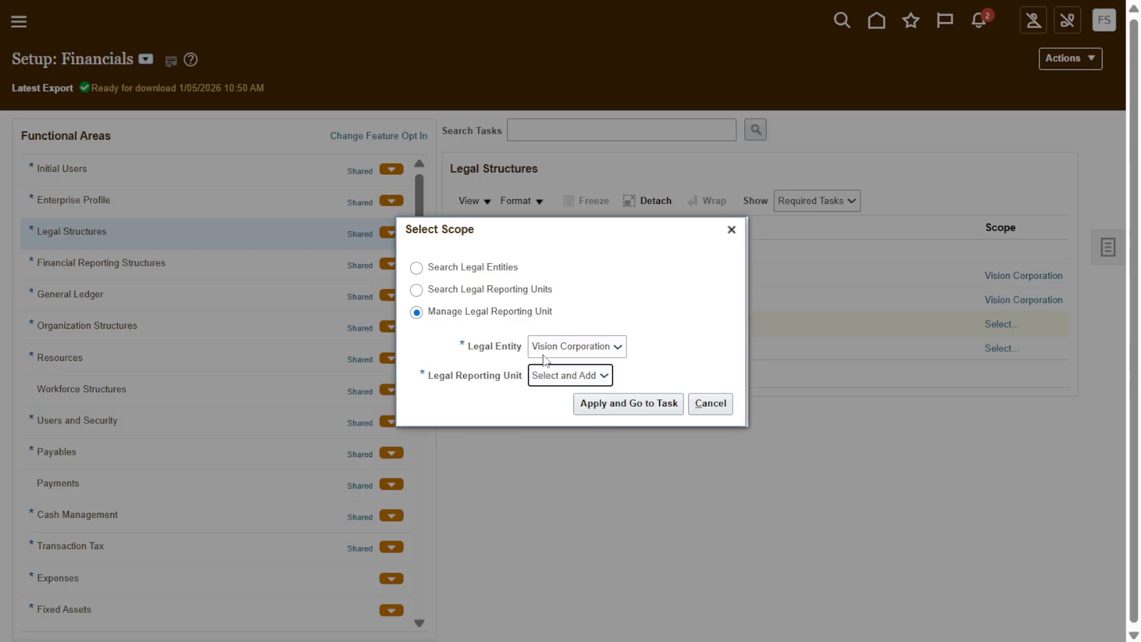
pyautogui.click(613, 410)
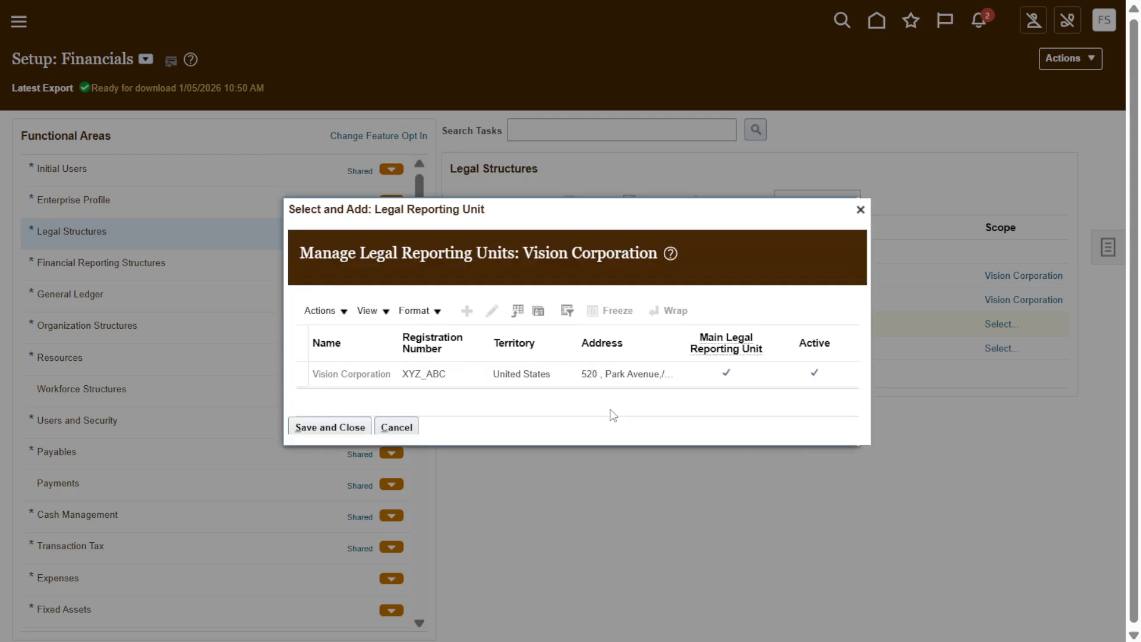
# Select the Vision Corporation legal reporting unit and save it as the reporting unit scope.
pyautogui.click(333, 373)
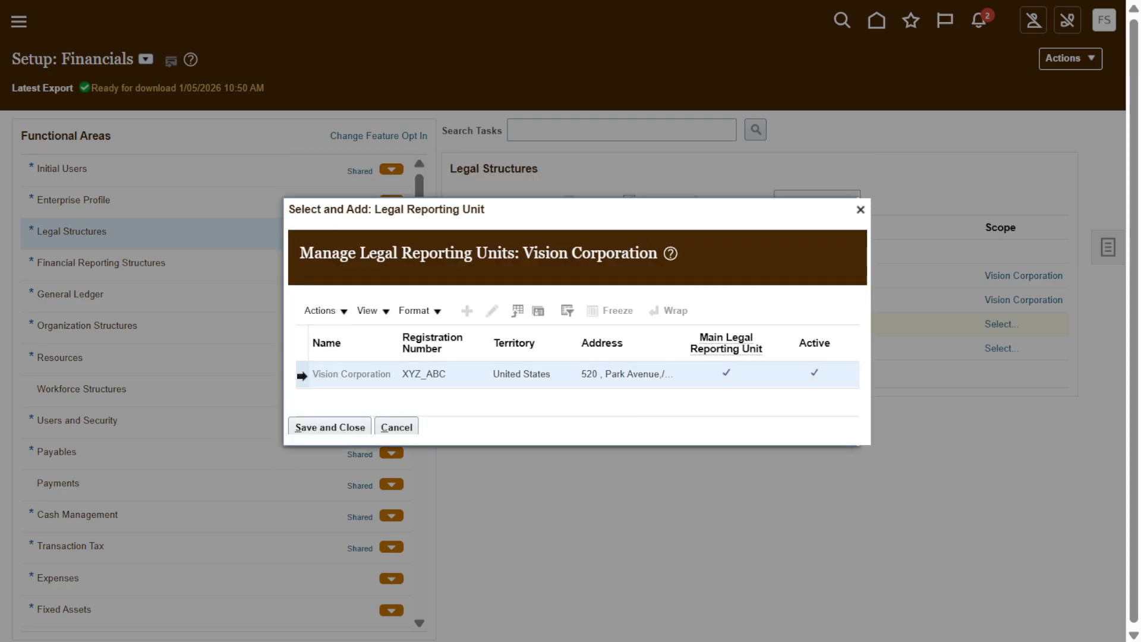
pyautogui.click(330, 428)
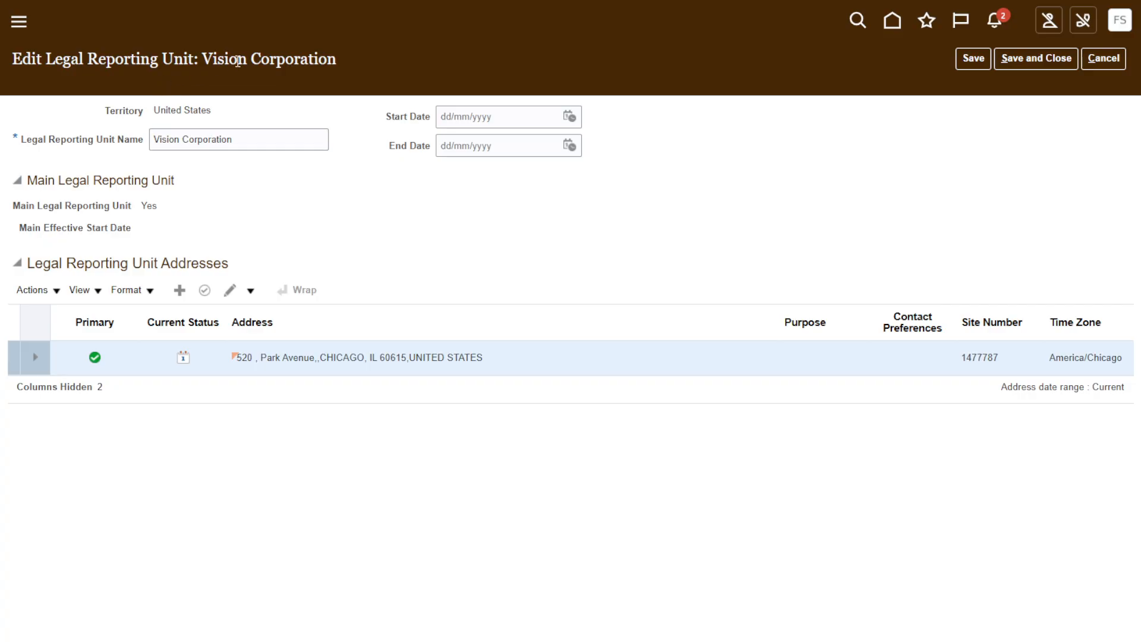
# Review the Legal Reporting Unit Name field of the Vision Corporation reporting unit.
pyautogui.moveTo(23, 148); pyautogui.dragTo(149, 152)
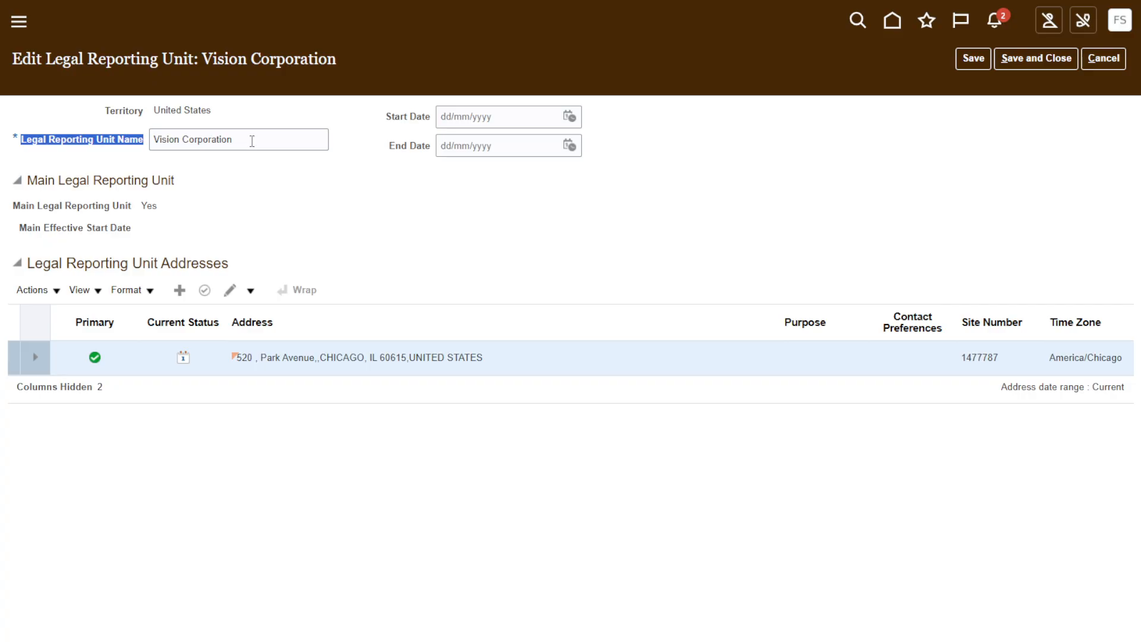